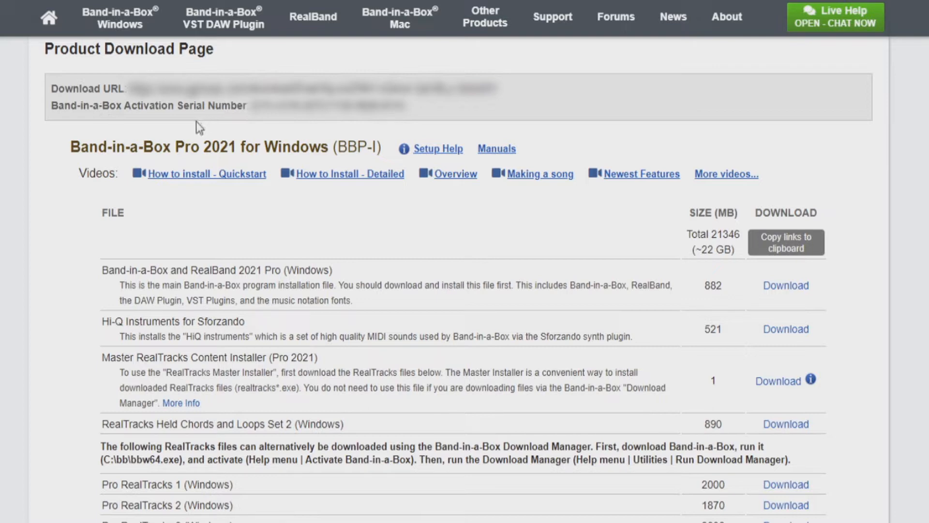
Check the product title and the total download size on the Product Download Page.
left_click_drag(69, 146, 326, 140)
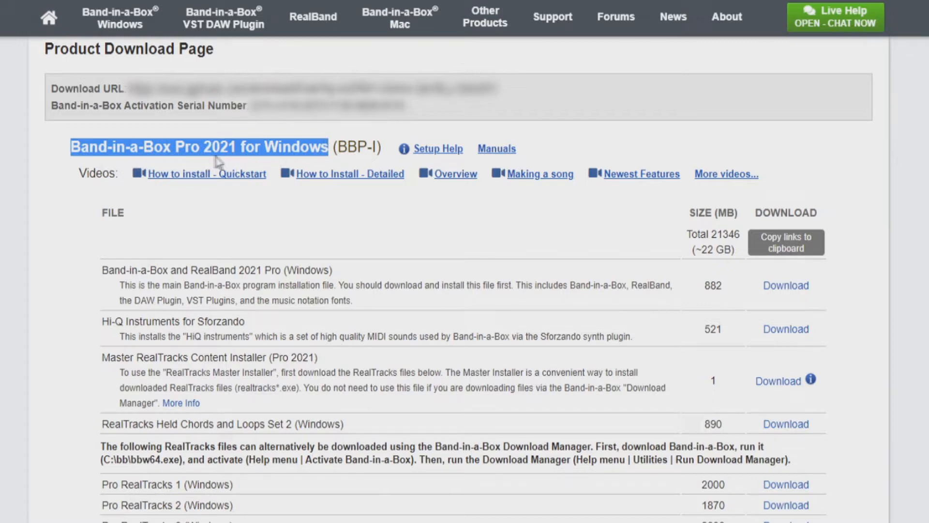
left_click(245, 212)
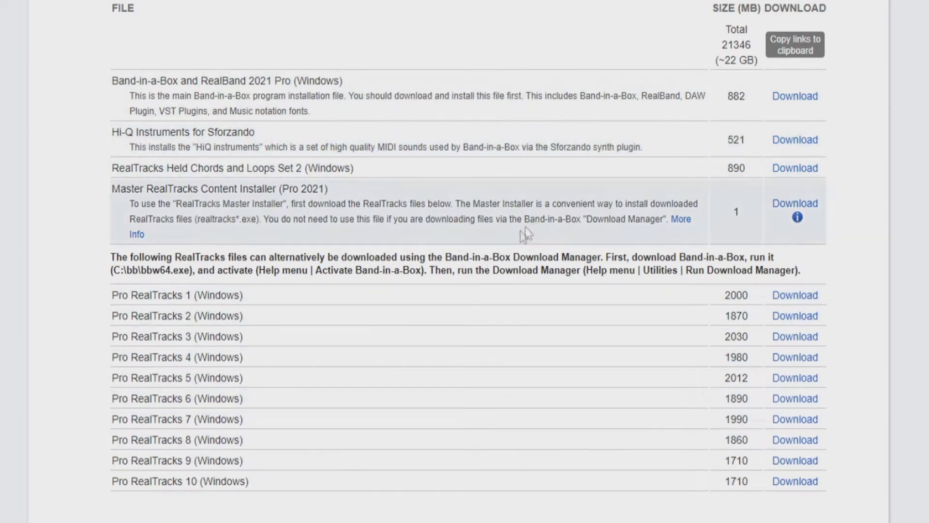
left_click_drag(728, 57, 753, 60)
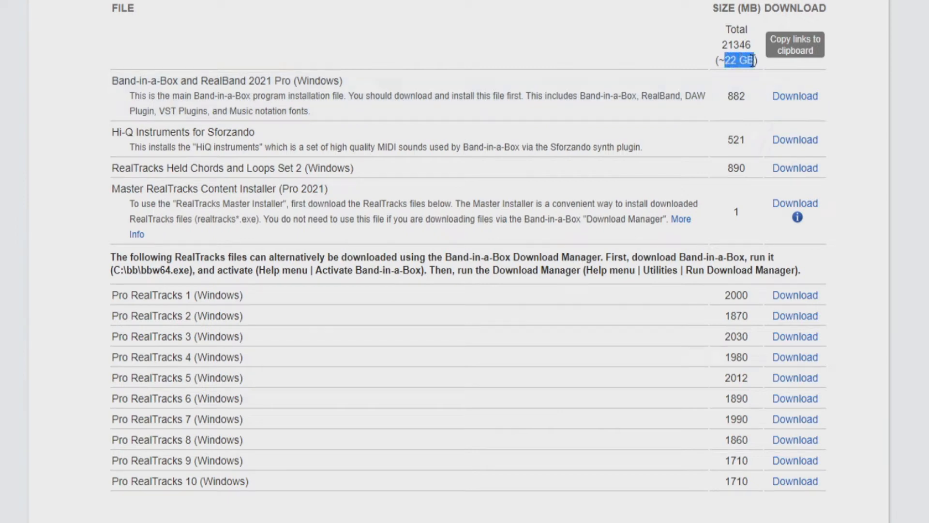
left_click(703, 61)
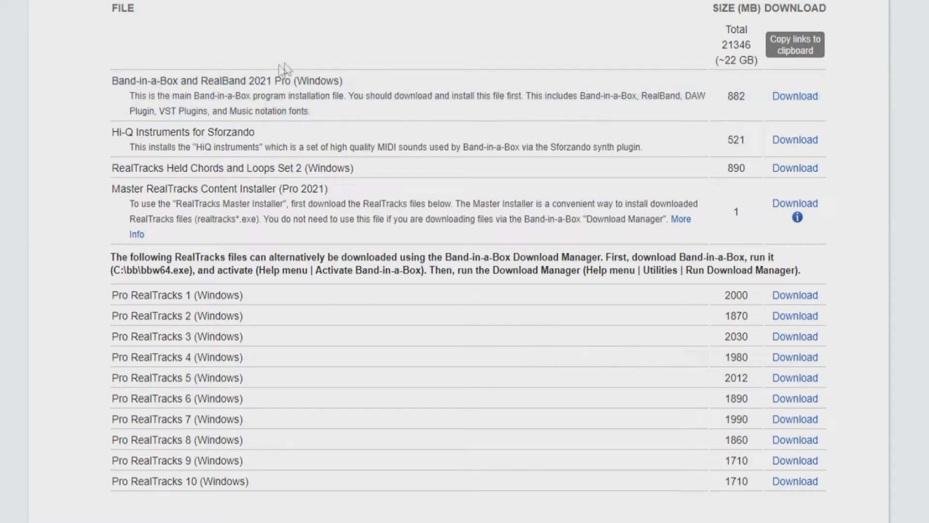
Read the description of the Band-in-a-Box and RealBand 2021 Pro (Windows) installer and download that file.
left_click_drag(123, 96, 325, 110)
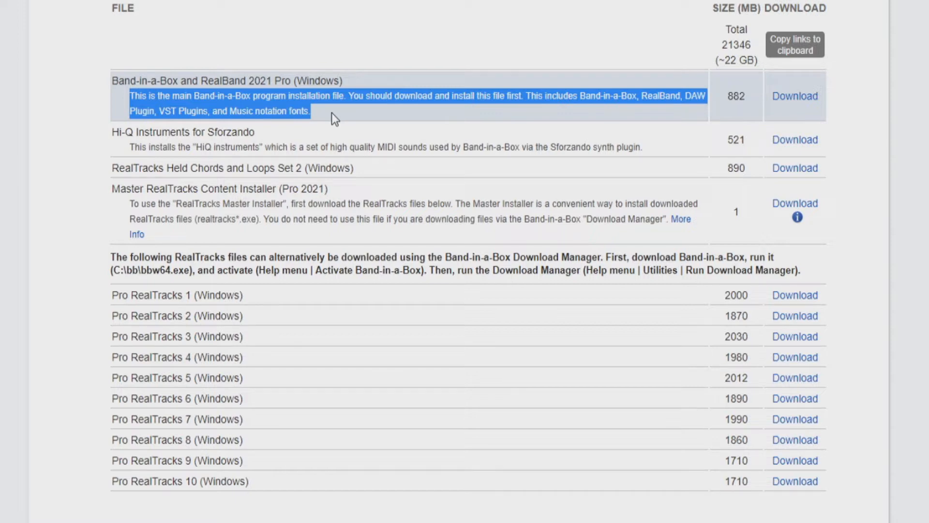
left_click(384, 114)
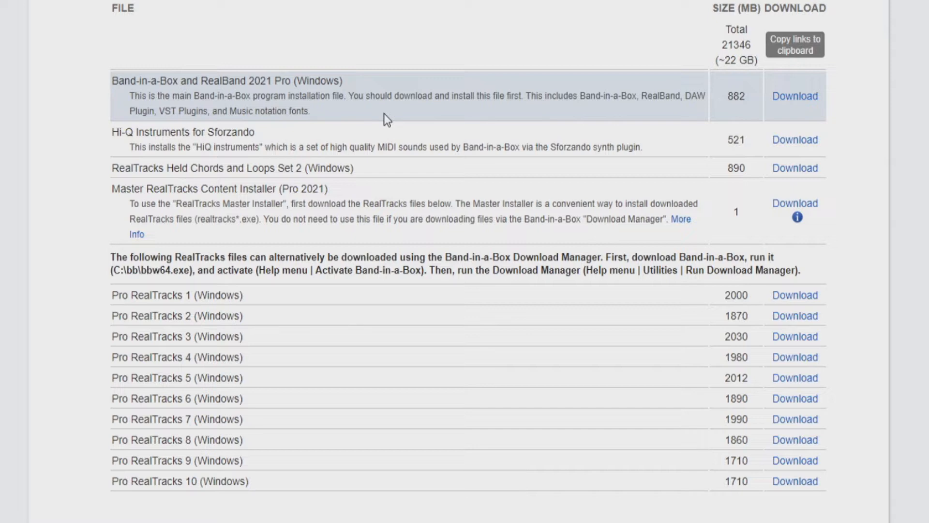
left_click(784, 101)
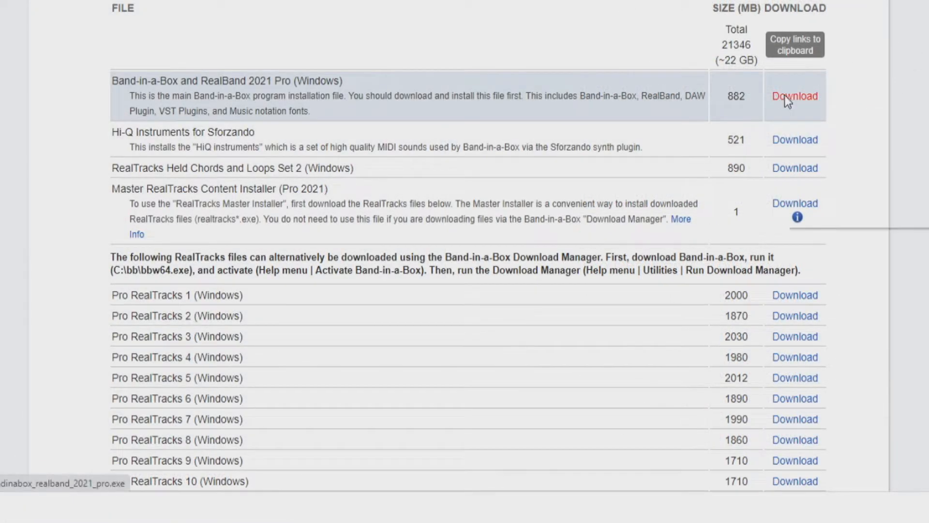
right_click(785, 97)
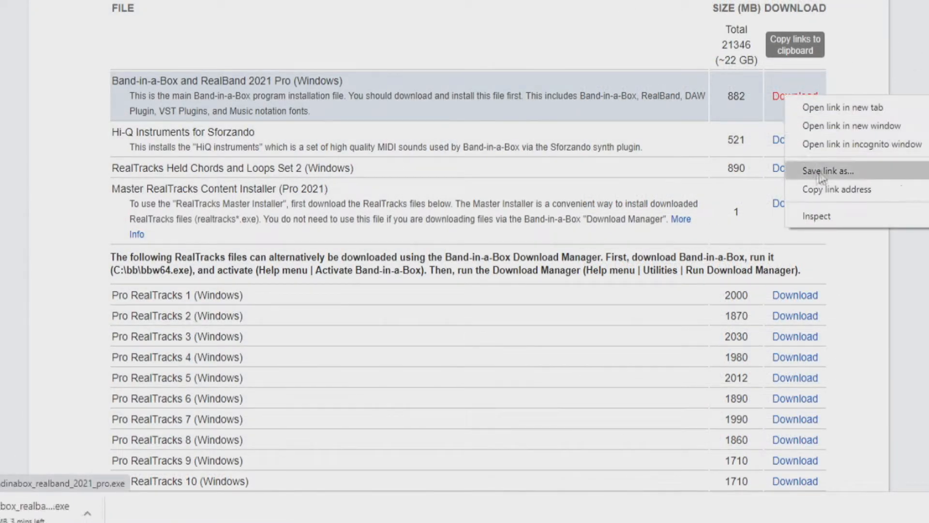
left_click(838, 171)
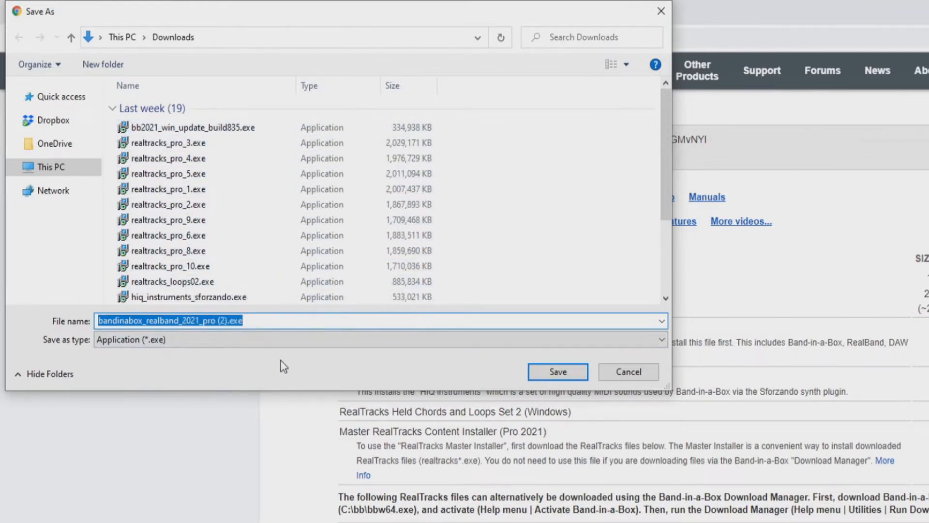
left_click(629, 371)
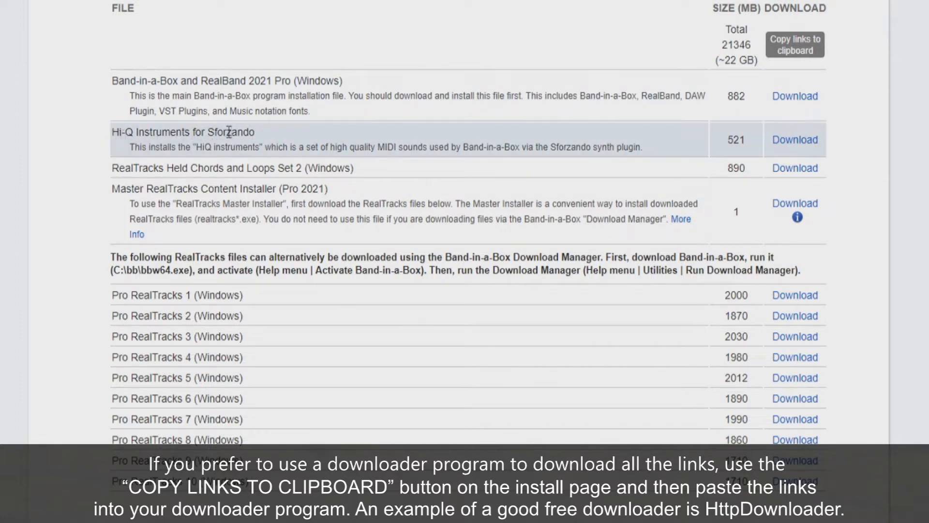
Download the Hi-Q Instruments for Sforzando and RealTracks Held Chords and Loops Set 2 (Windows) files.
left_click_drag(129, 146, 646, 144)
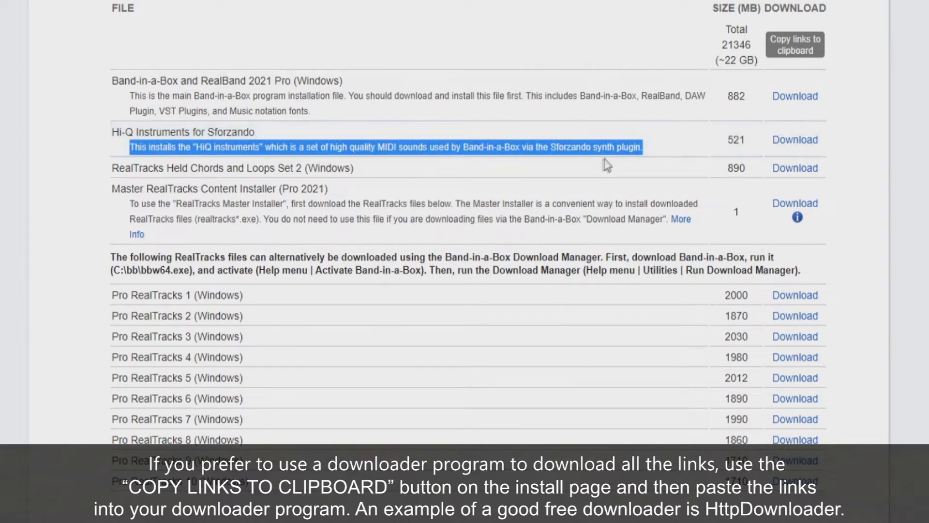
left_click(653, 153)
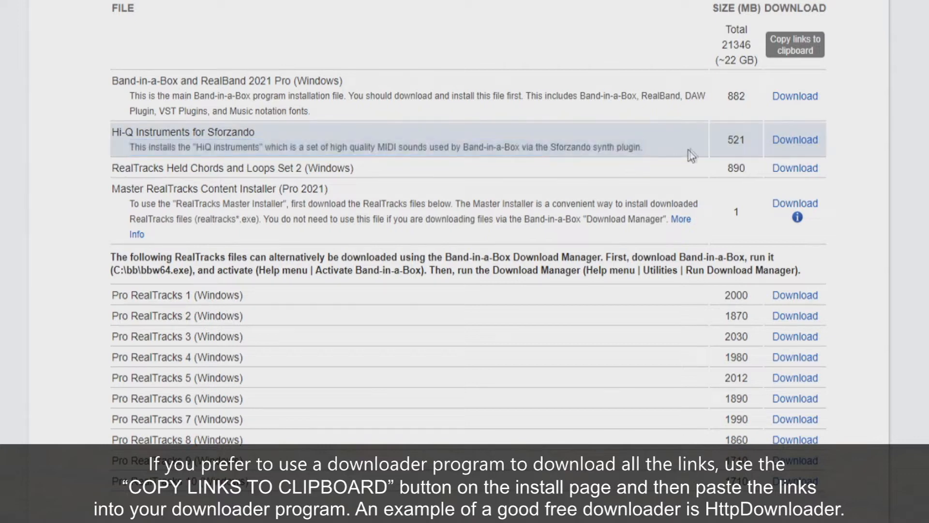
left_click(792, 141)
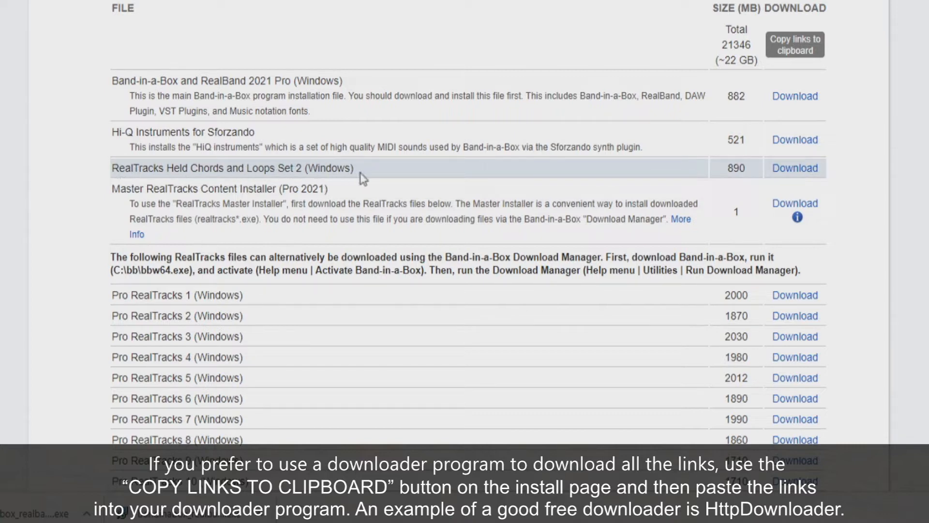
left_click(795, 169)
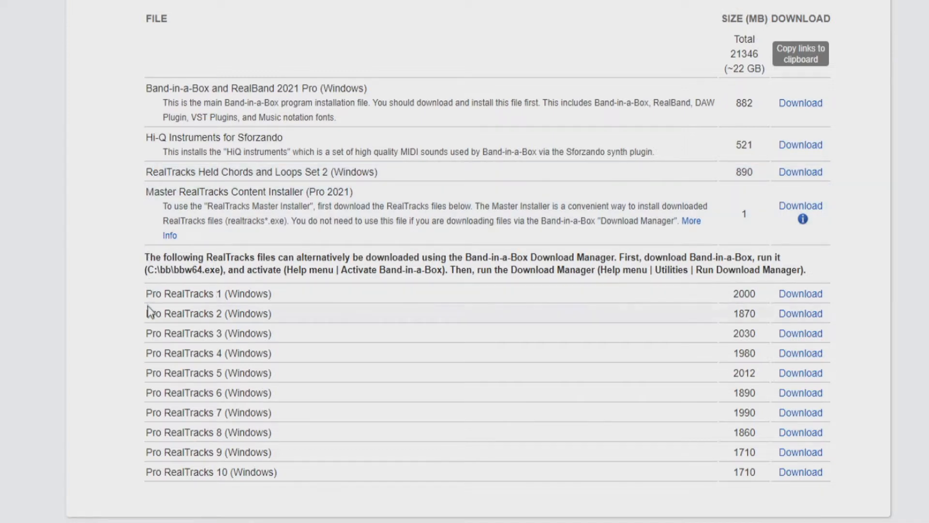
Run bandinabox_realband_2021_pro.exe, accept the license agreement and continue past the information page to the destination folders.
left_click(474, 146)
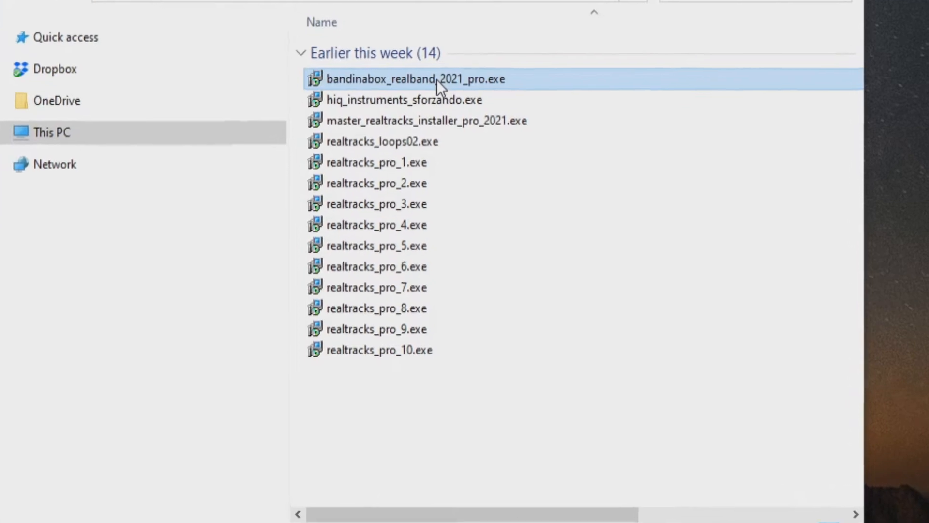
double_click(429, 66)
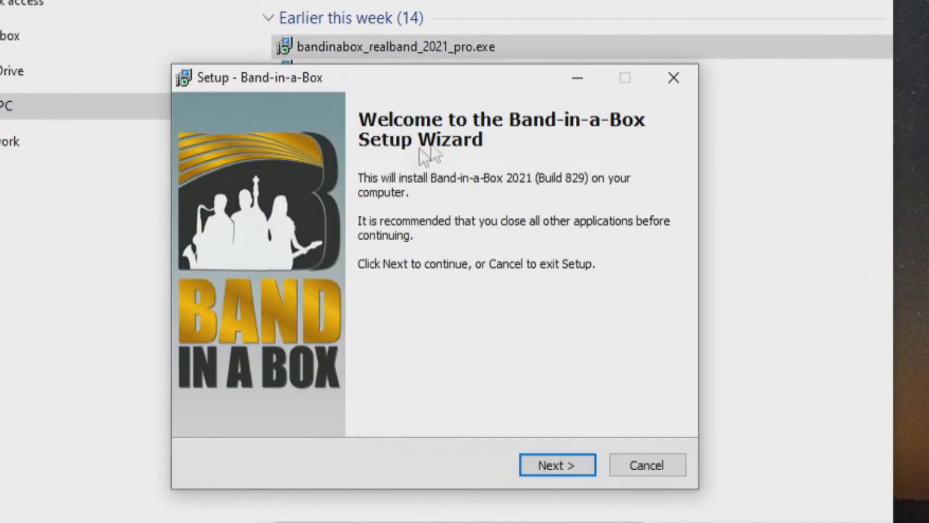
left_click(549, 462)
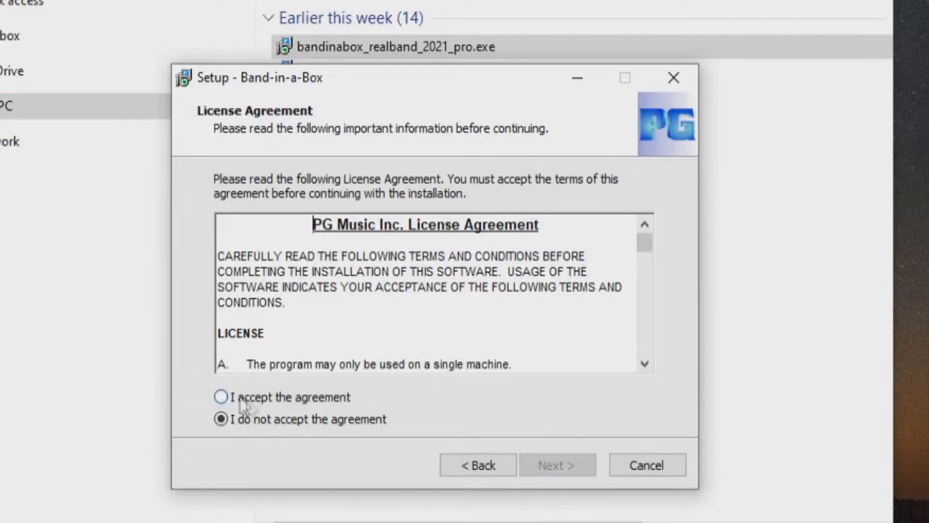
left_click(223, 397)
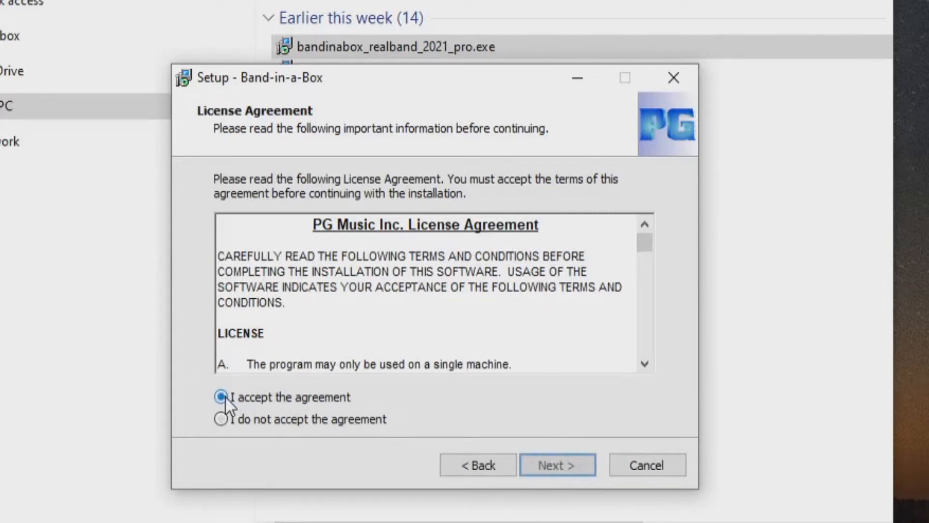
left_click(571, 468)
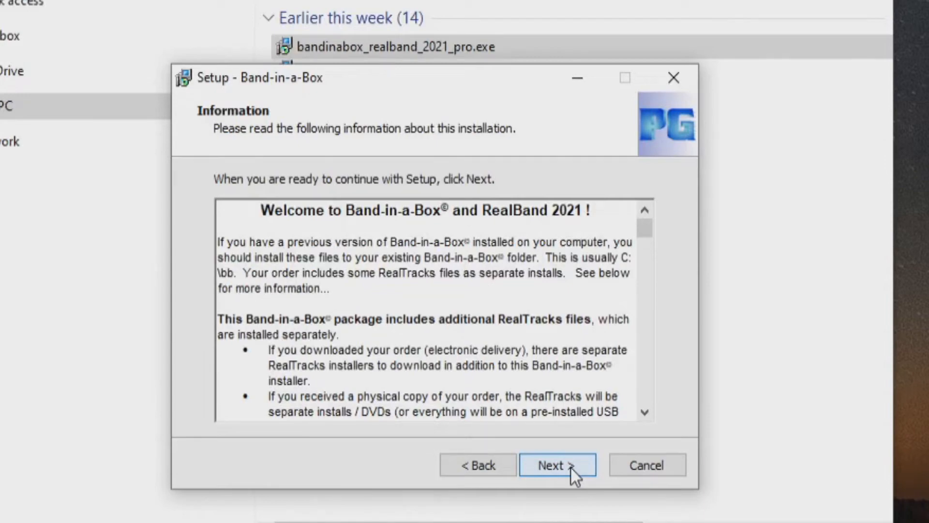
left_click_drag(644, 233, 663, 217)
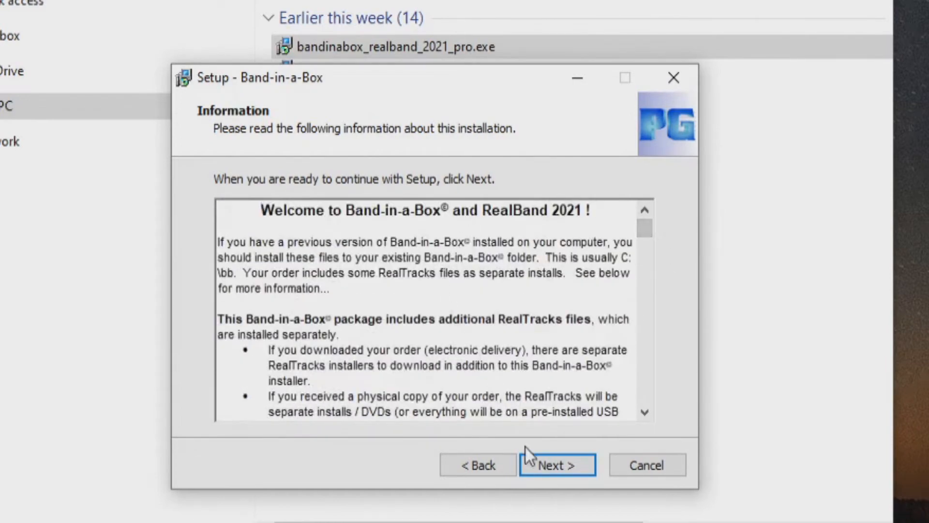
left_click(543, 462)
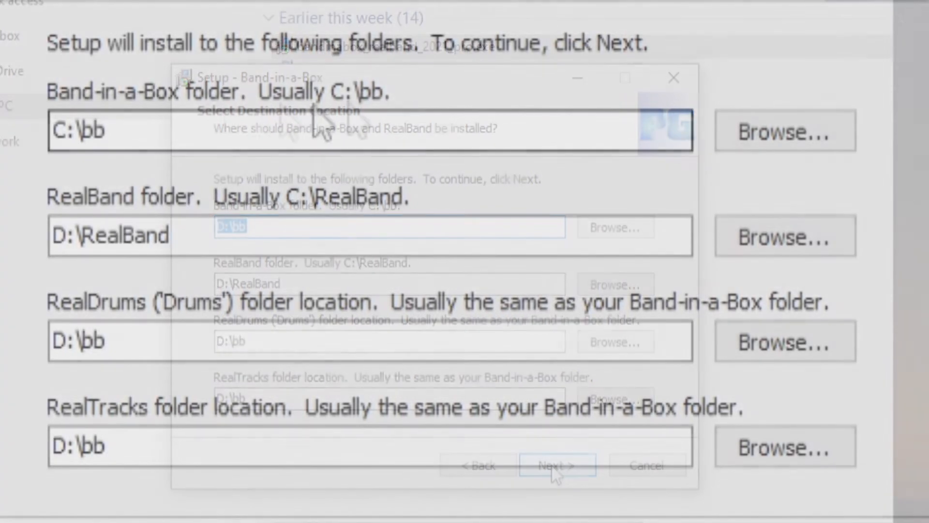
Edit the drive letter of the Band-in-a-Box folder path so that it reads D:\bb.
left_click(70, 132)
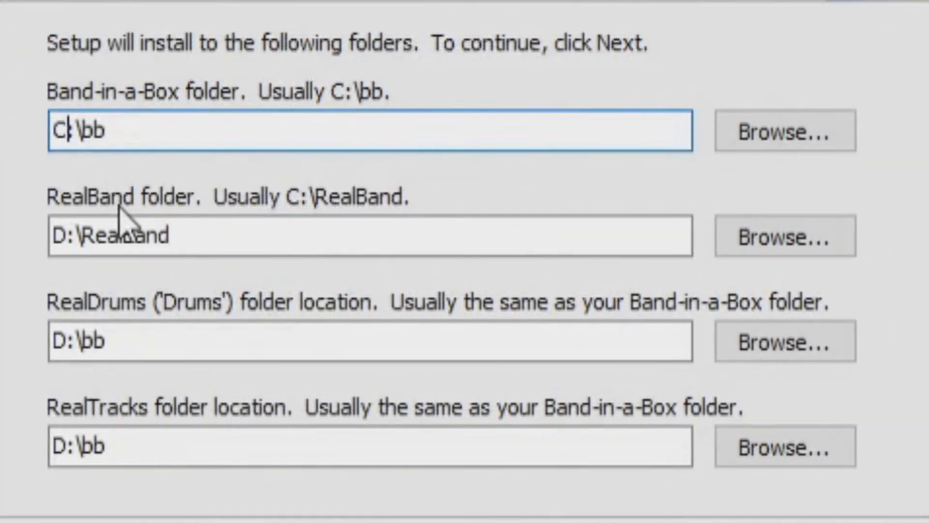
key("BackSpace")
type("D")
key("ctrl+a")
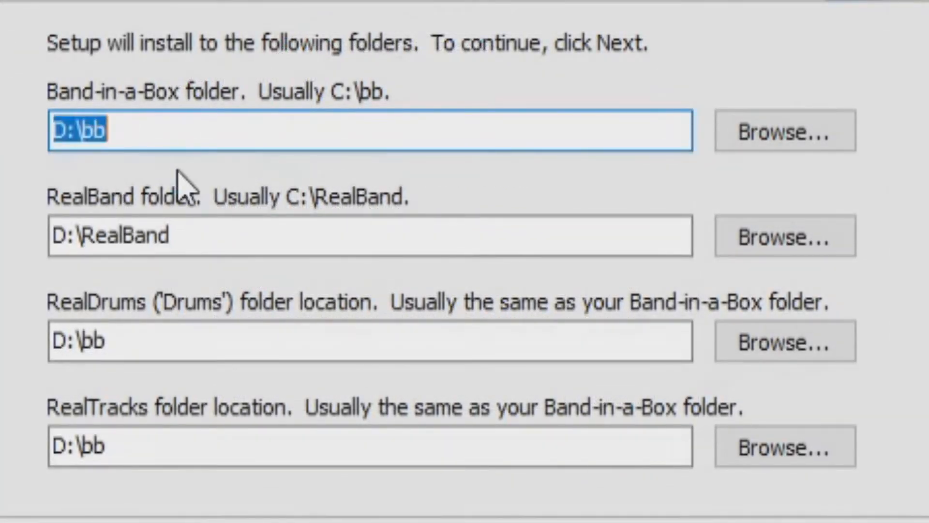
left_click(140, 131)
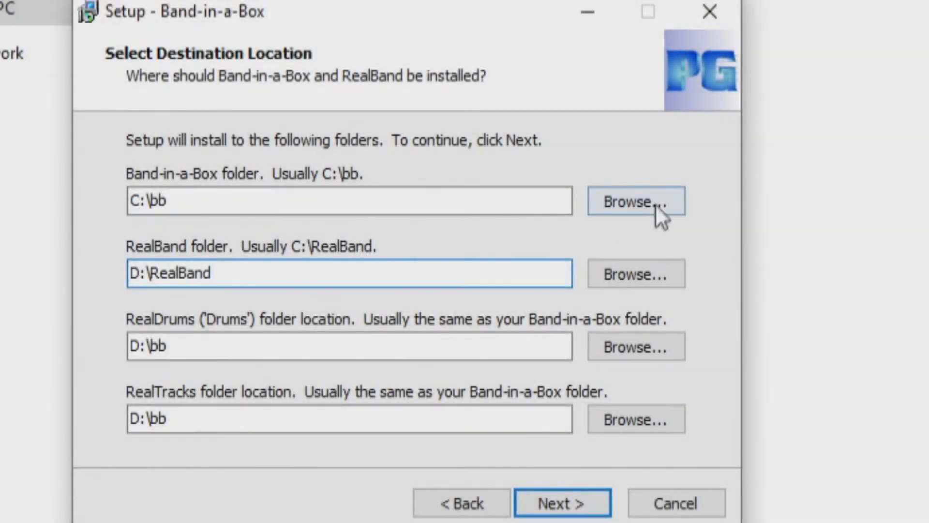
Browse to the bb folder on the Data (D:) drive as the Band-in-a-Box folder and accept the destination locations.
left_click(655, 206)
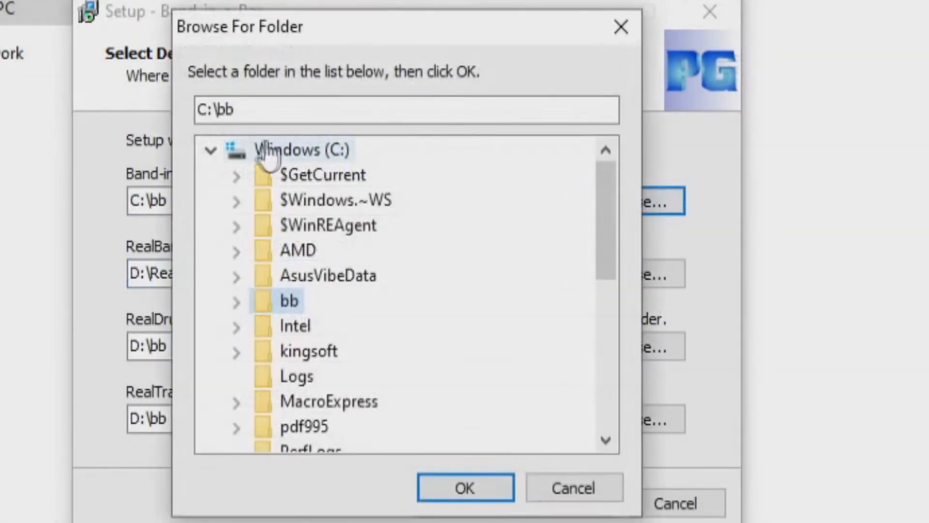
left_click(211, 151)
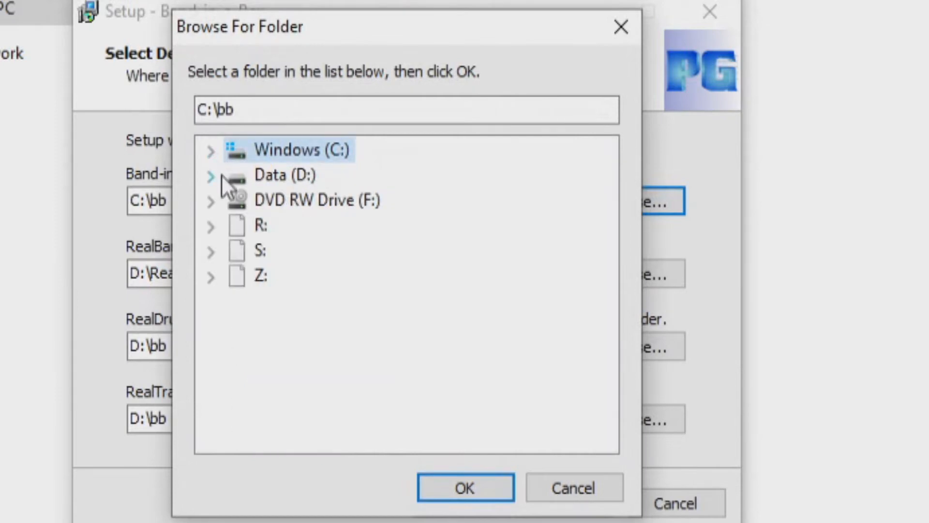
left_click(211, 176)
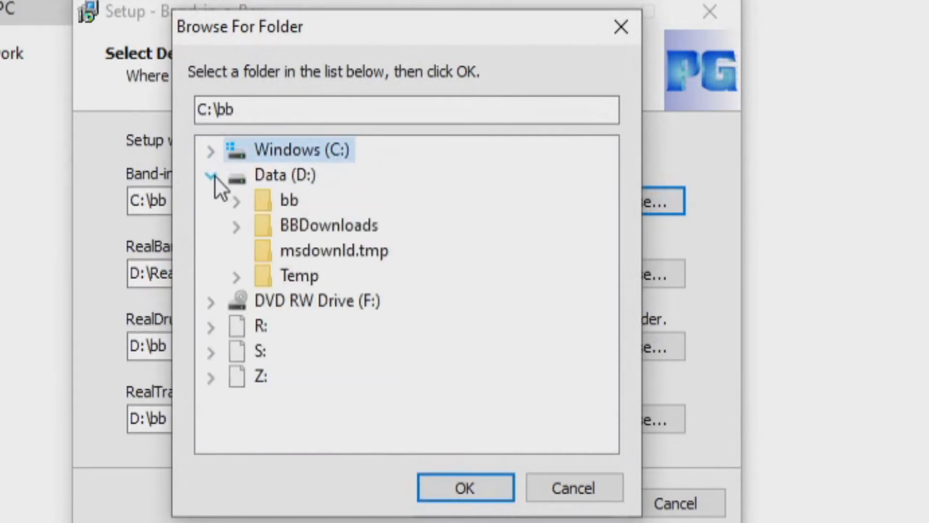
left_click(264, 205)
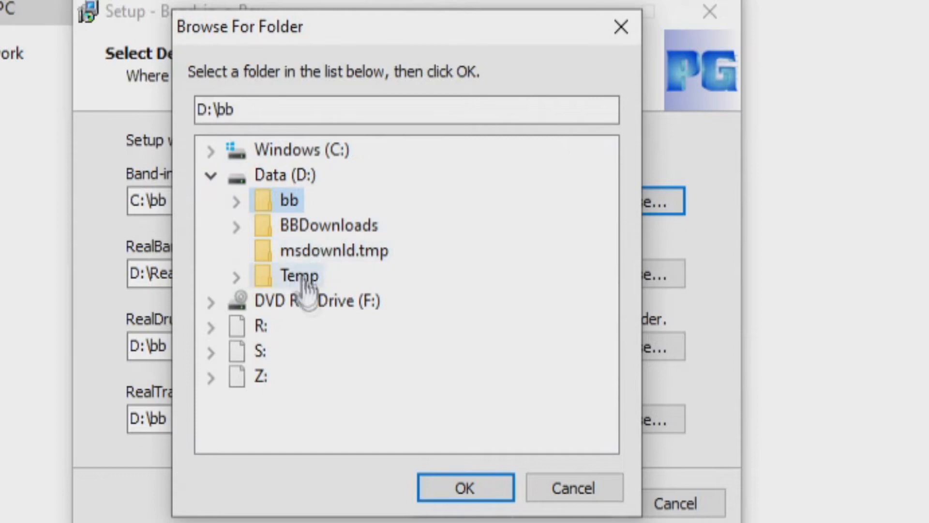
left_click(466, 489)
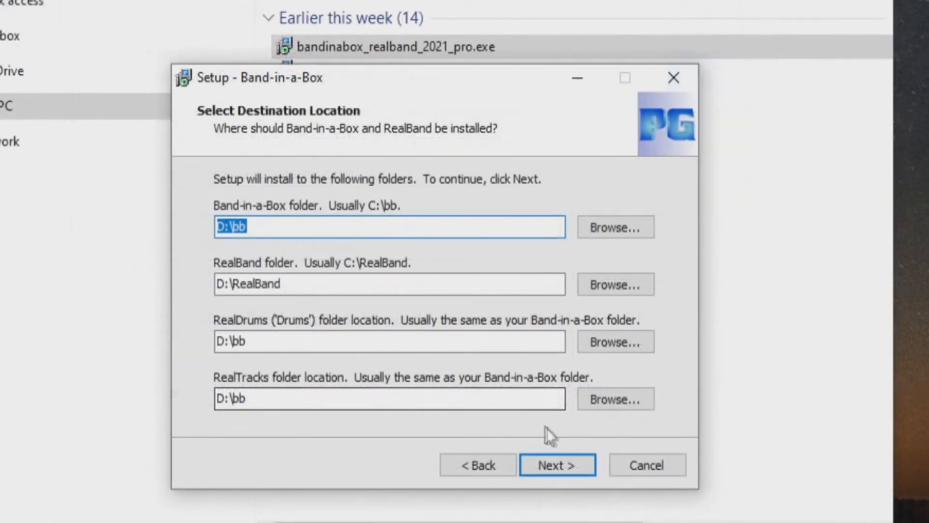
left_click(555, 472)
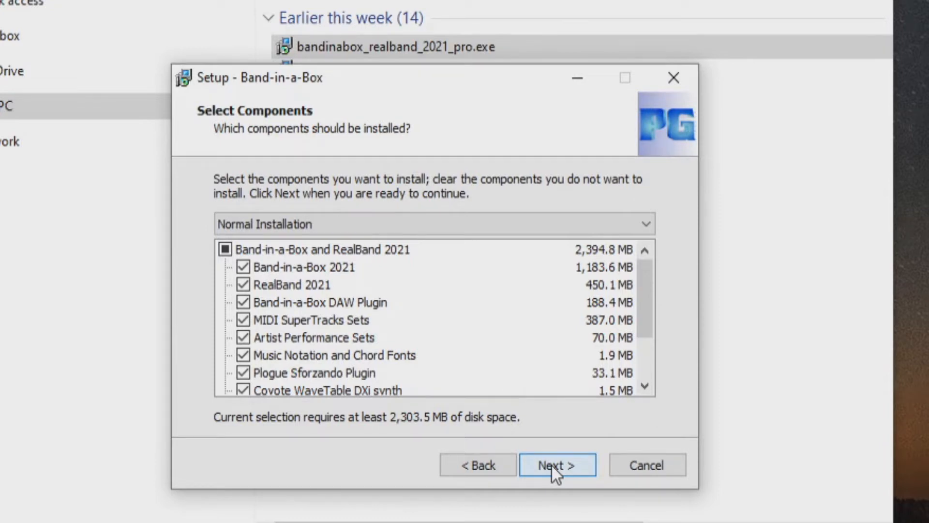
Choose Full Installation for the components and continue with all default additional tasks to the Ready to Install summary.
mouse_move(647, 289)
left_mouse_down()
mouse_move(647, 338)
mouse_move(648, 286)
left_mouse_up()
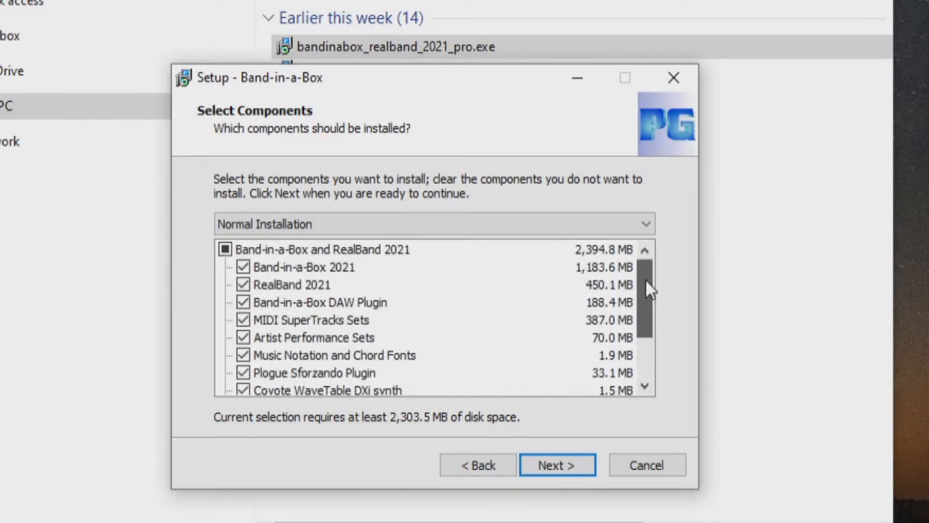
left_click(648, 223)
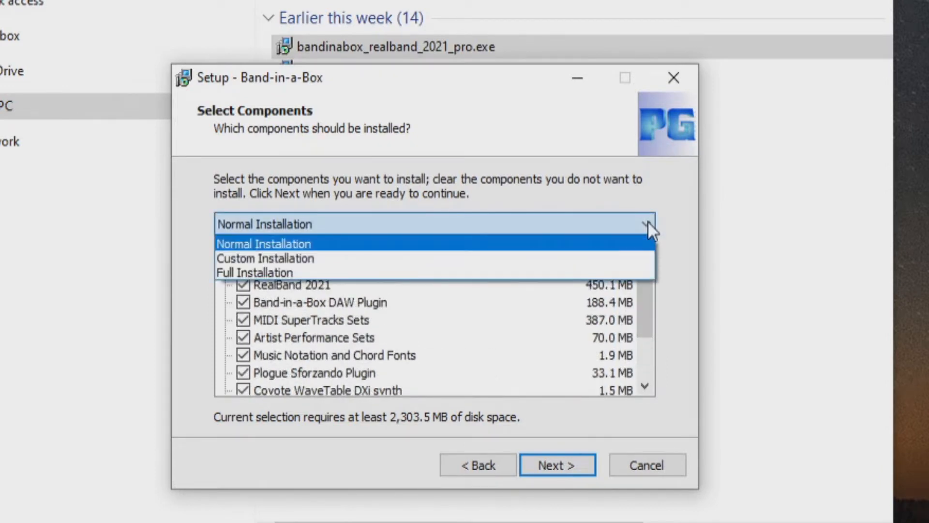
left_click(504, 271)
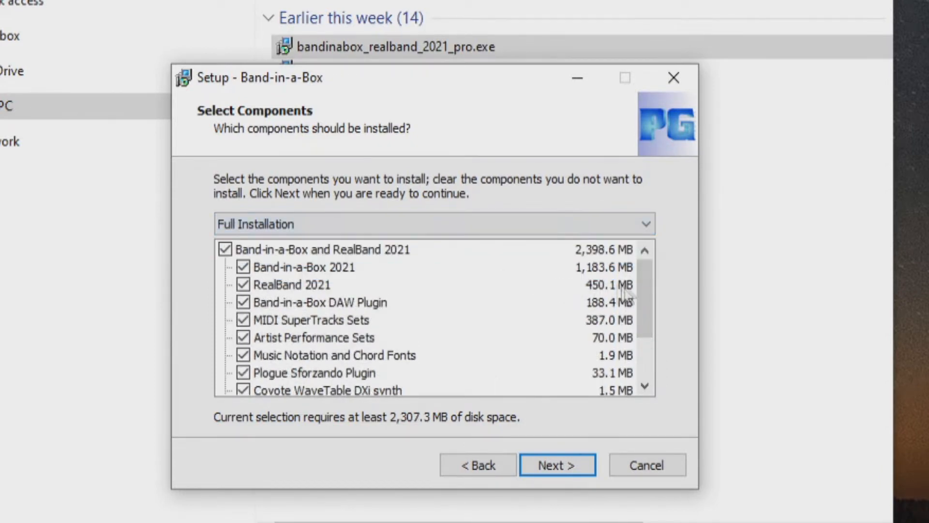
left_click(557, 466)
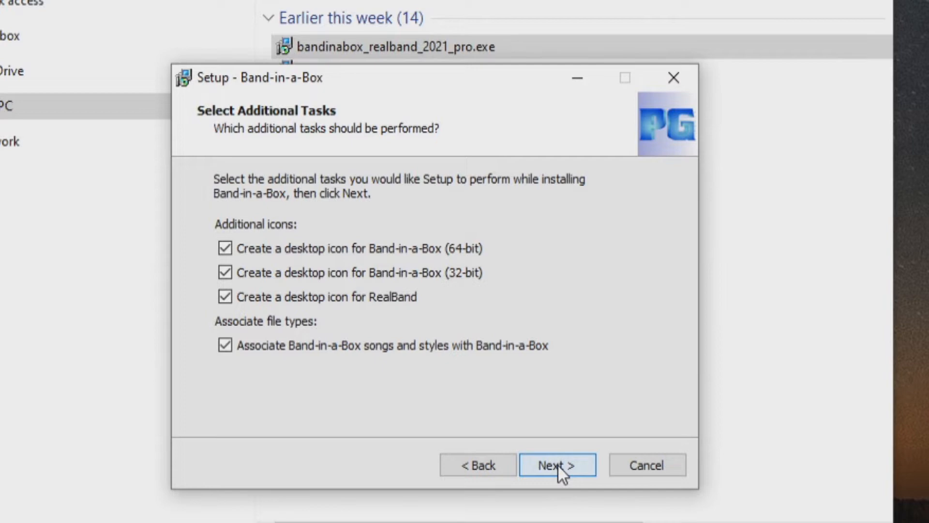
left_click(558, 465)
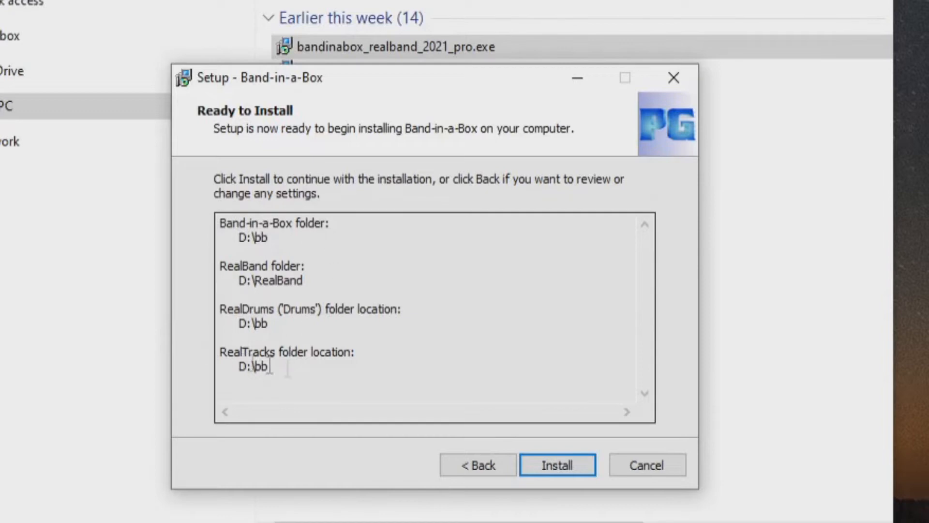
Install Band-in-a-Box, then install its DAW Plugin with the Normal Installation components and default destinations, and finish setup without launching the program.
left_click(571, 464)
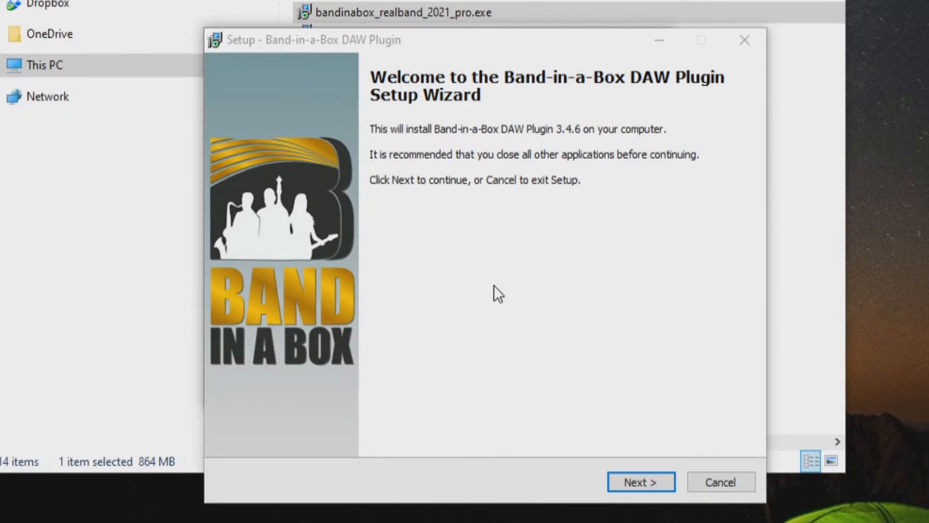
left_click(616, 478)
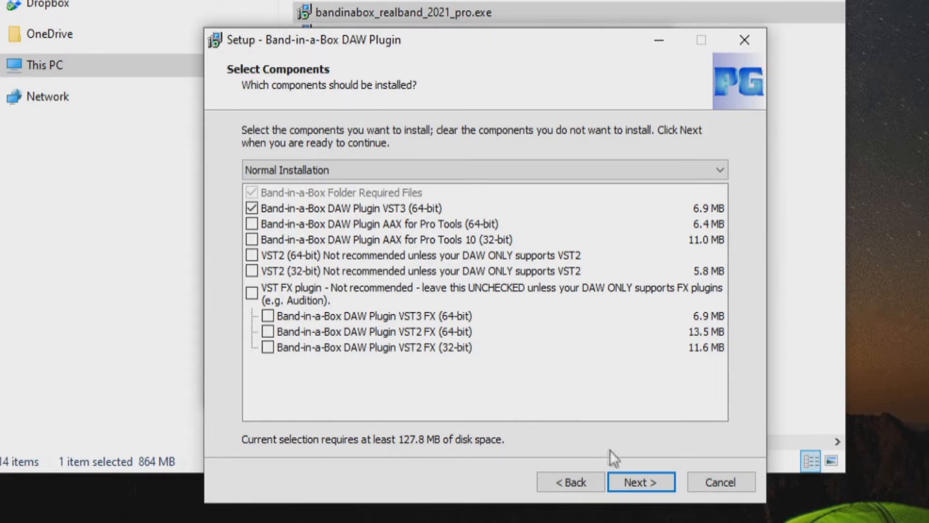
left_click(634, 482)
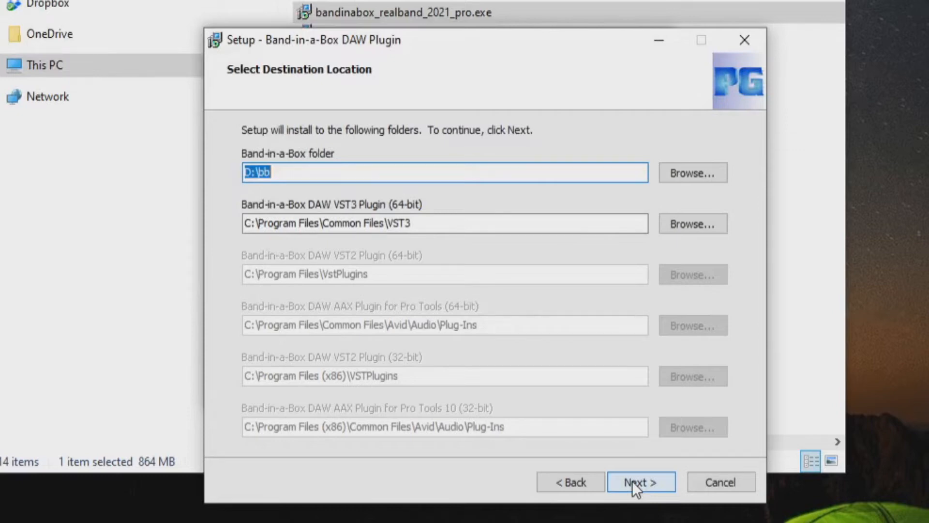
left_click(632, 481)
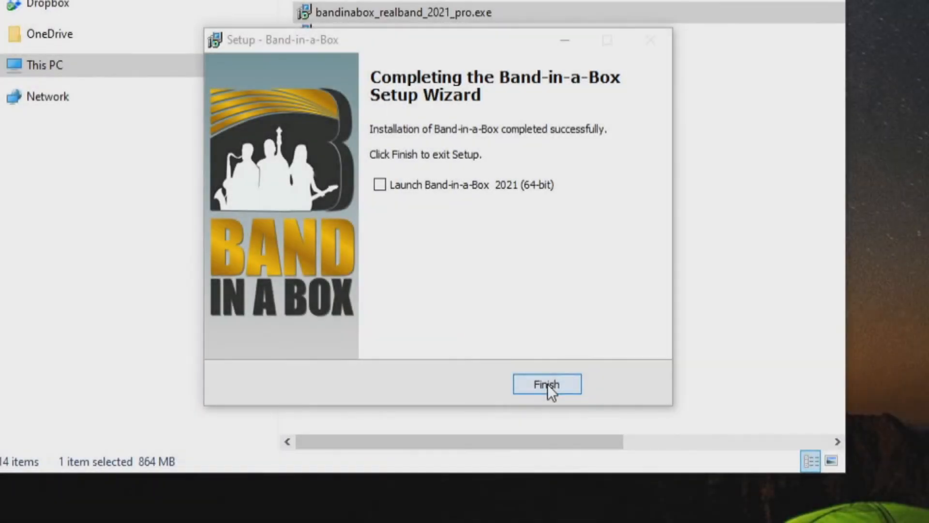
left_click(548, 384)
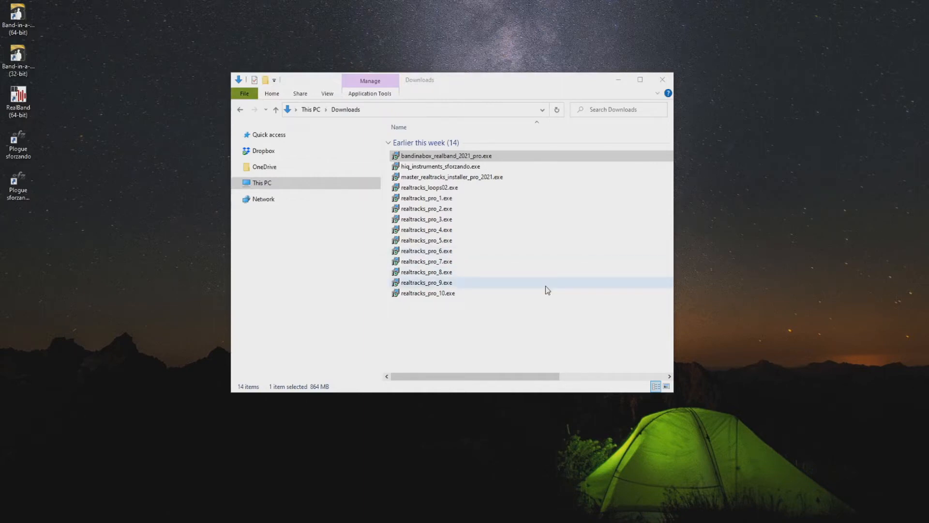
Launch Band-in-a-Box (64-bit) from the desktop and open its activation dialog.
double_click(19, 19)
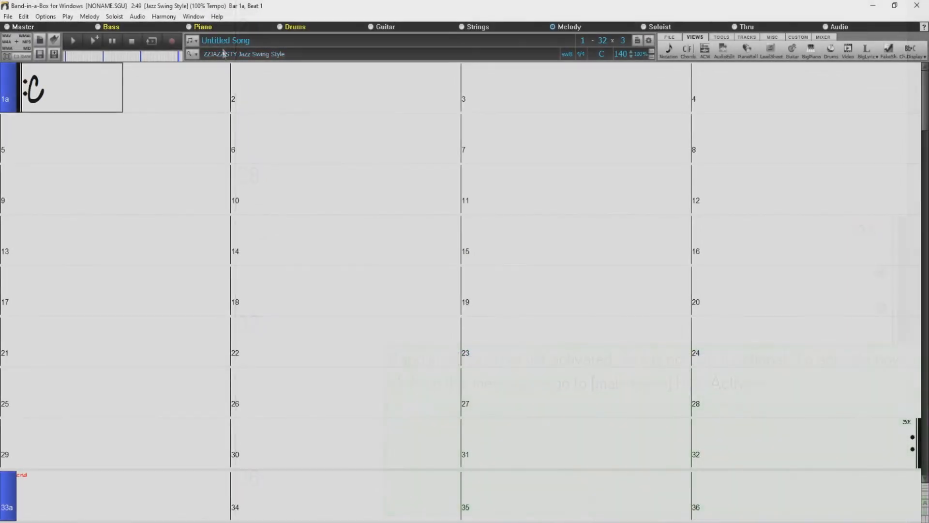
left_click(217, 17)
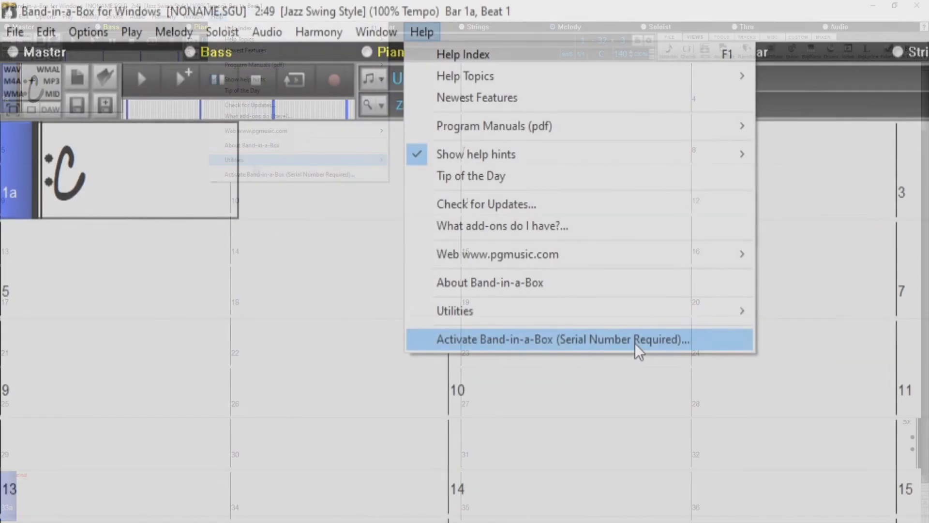
left_click(327, 175)
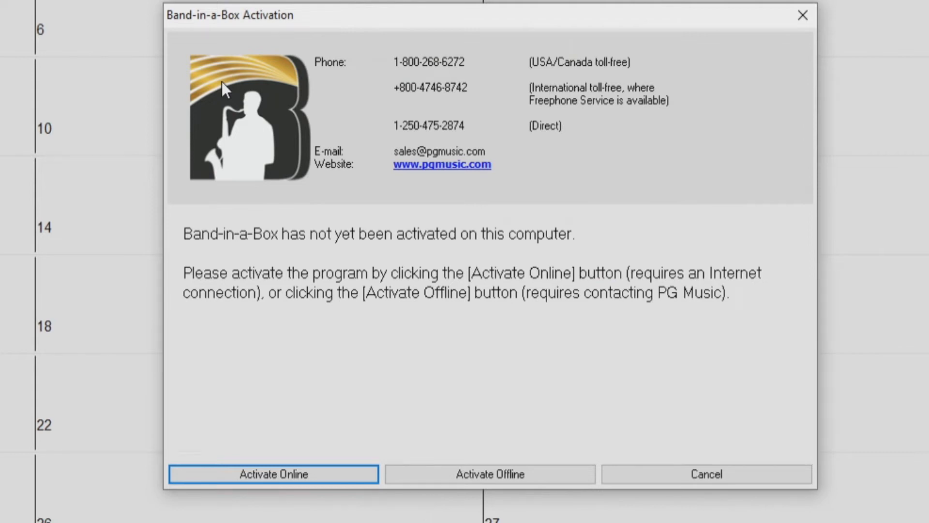
Choose online activation, enter the serial number and submit it to activate Band-in-a-Box.
left_click(257, 477)
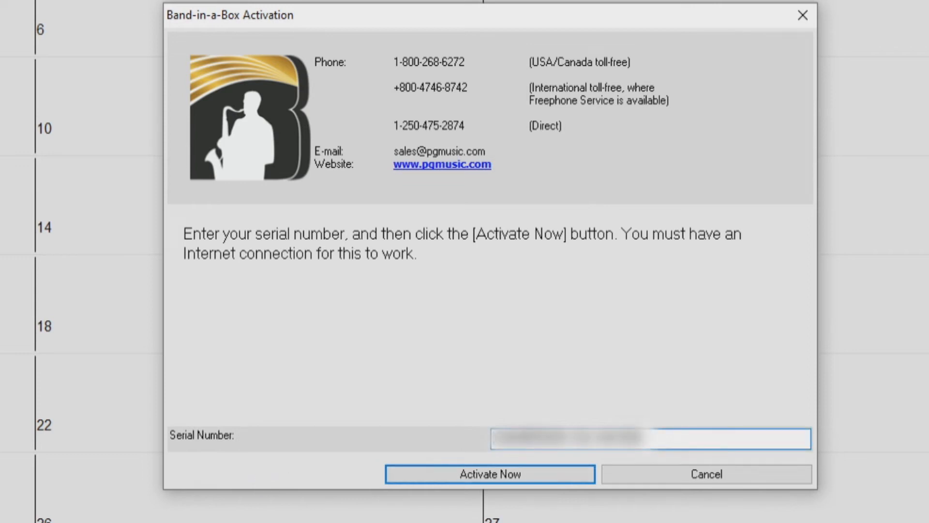
type("?")
key("ctrl+a")
type("????")
left_click(482, 475)
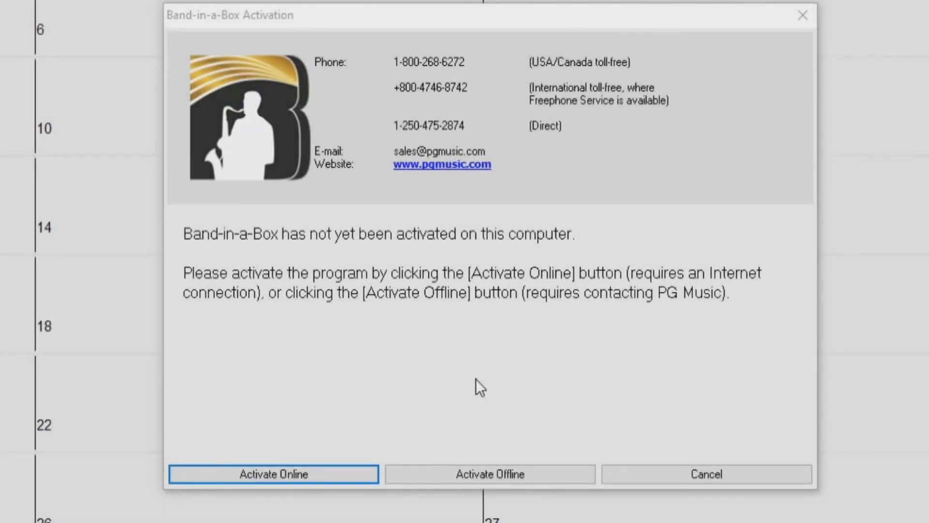
Choose offline activation, fill in the serial number and activation code, and submit the activation.
left_click(483, 476)
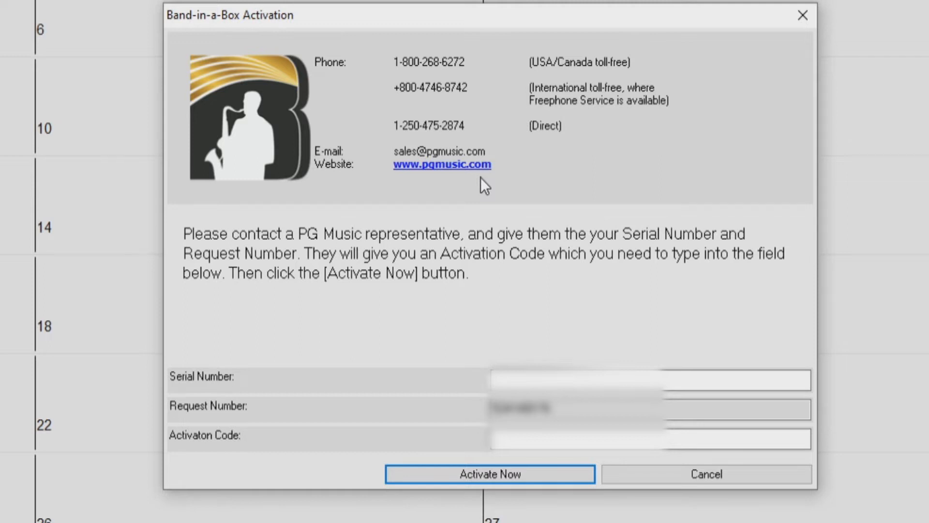
left_click(581, 380)
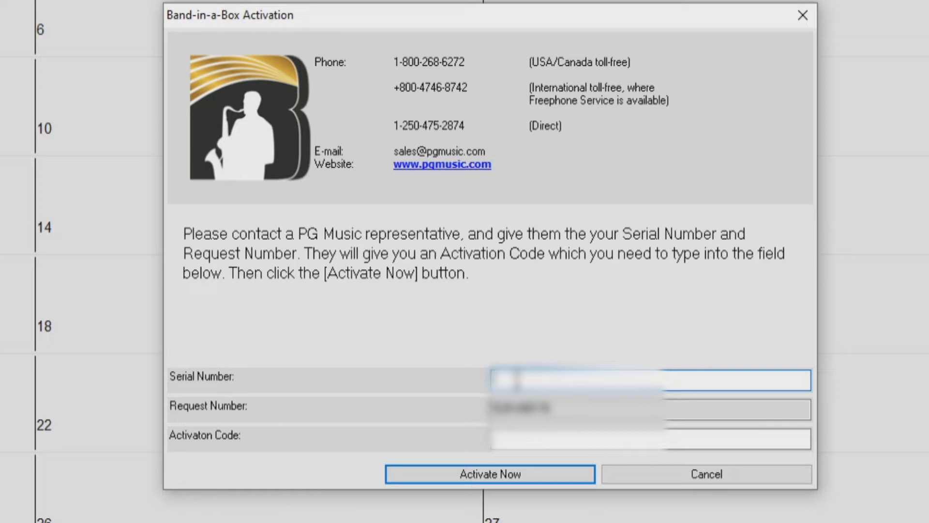
key("ctrl+v")
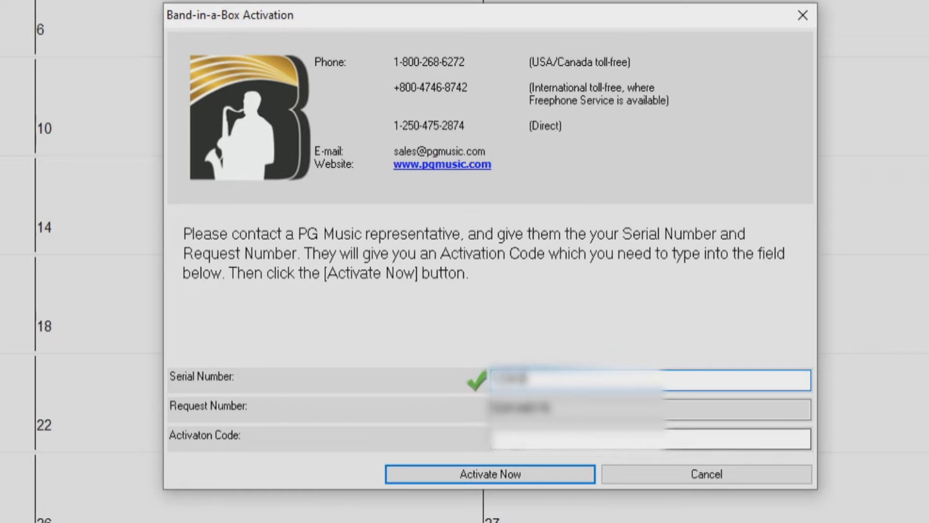
key("Tab")
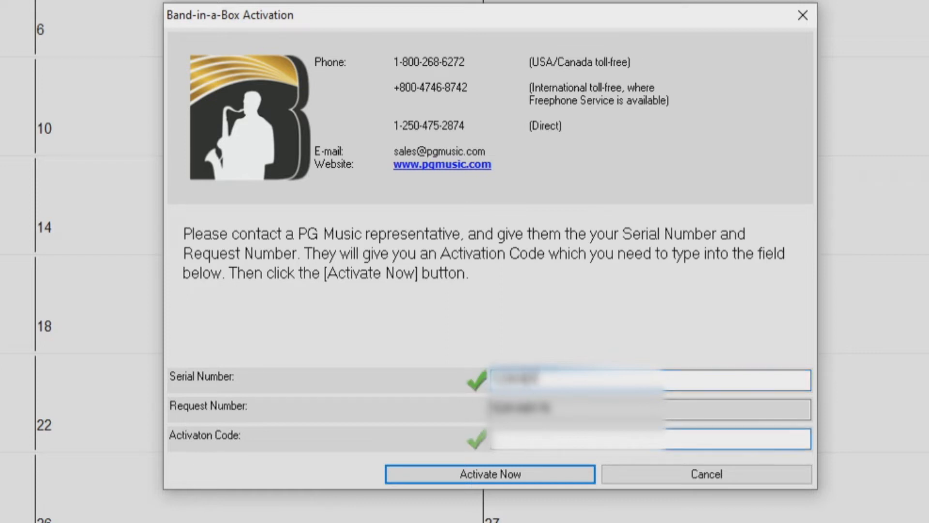
left_click(546, 475)
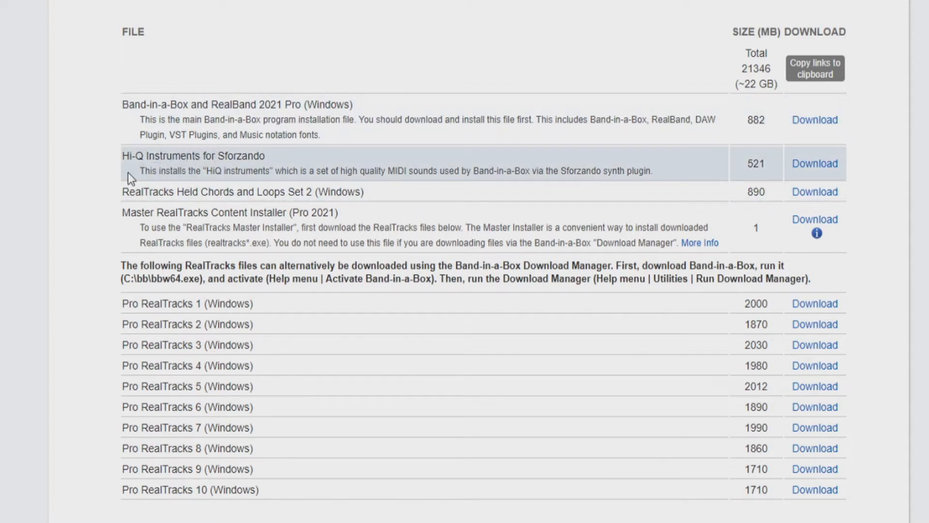
Highlight the Hi-Q Instruments for Sforzando description on the download page, then run hiq_instruments_sforzando.exe from Downloads and accept its license agreement.
left_click_drag(135, 172, 647, 166)
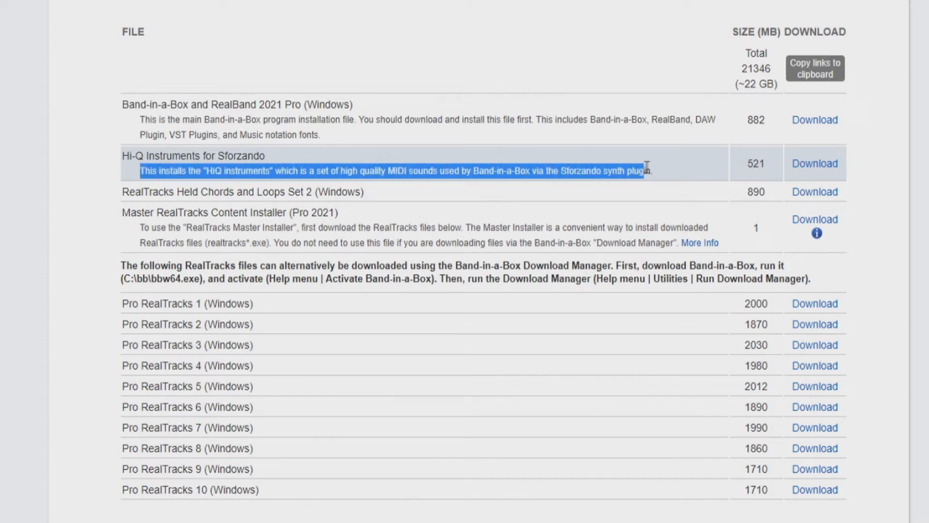
left_click(673, 171)
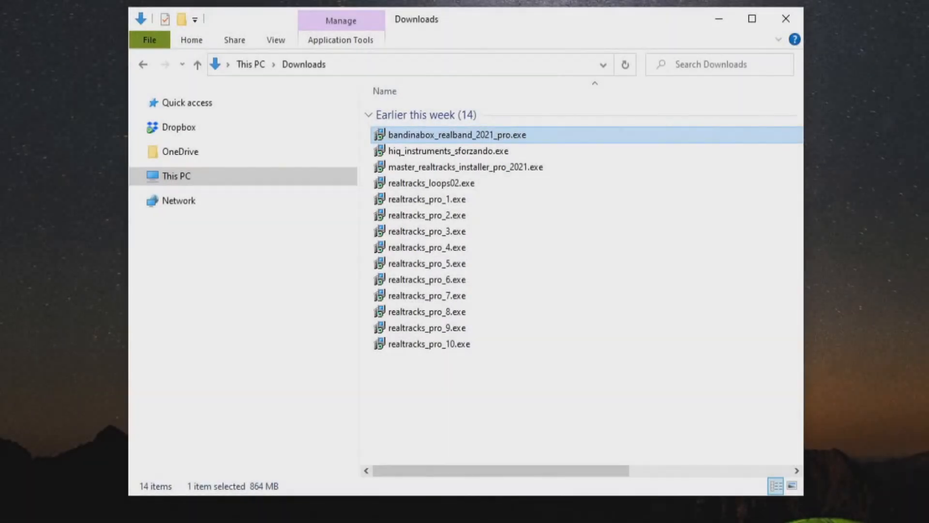
left_click(436, 153)
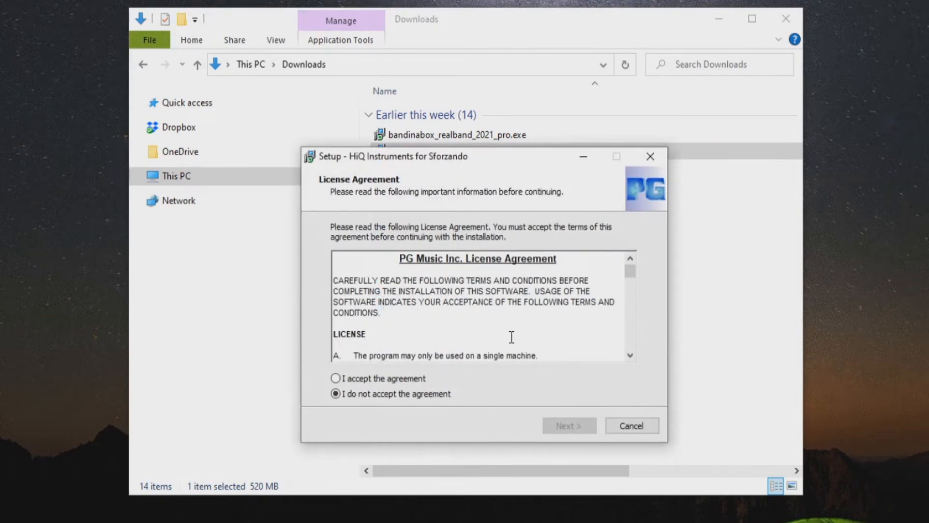
left_click(336, 378)
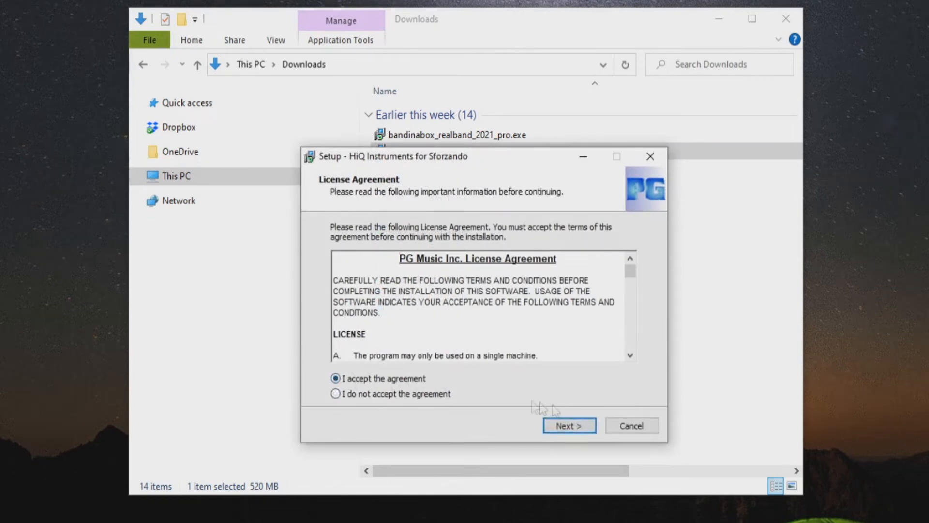
left_click(567, 422)
Review the HiQ Instruments contents list, keep the default destination C:\Program Files\PG Music Inc\Band-in-a-Box Sounds and install the instruments.
mouse_move(631, 275)
left_mouse_down()
mouse_move(634, 343)
mouse_move(632, 282)
left_mouse_up()
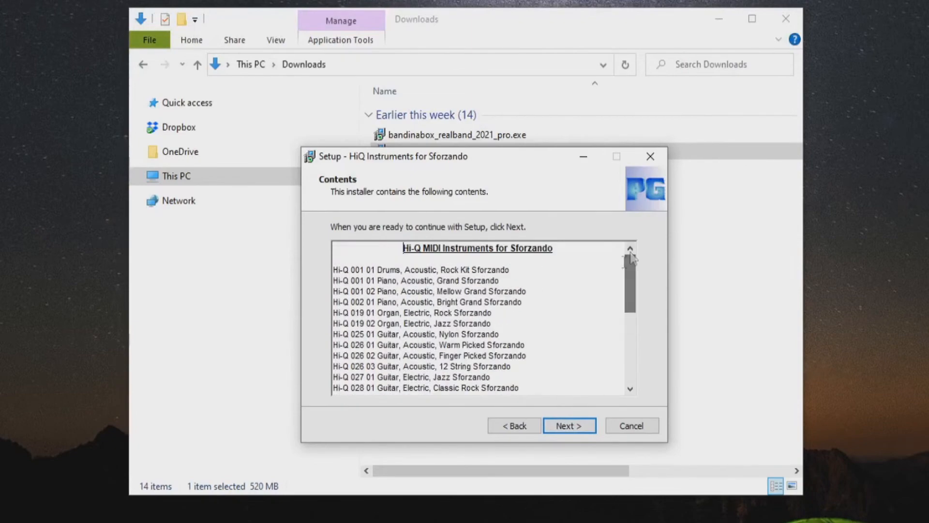
left_click(575, 425)
left_click(575, 425)
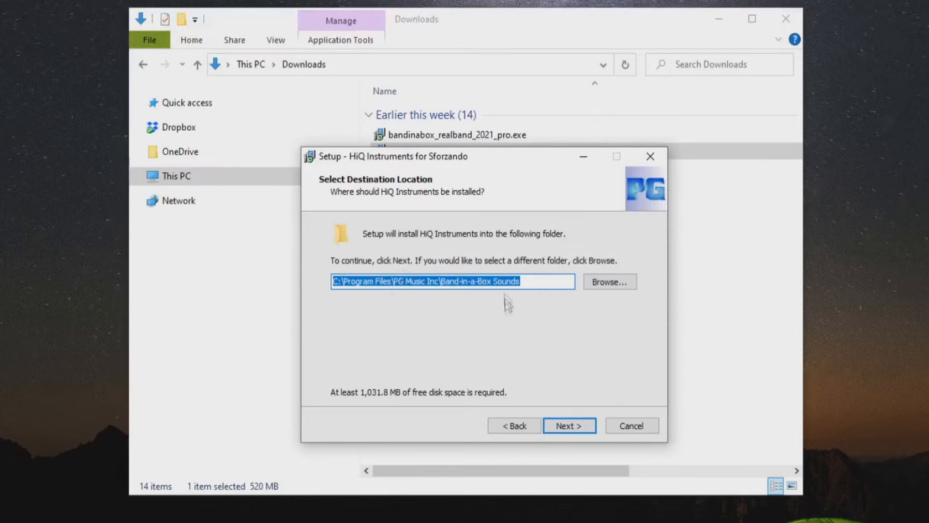
left_click(571, 426)
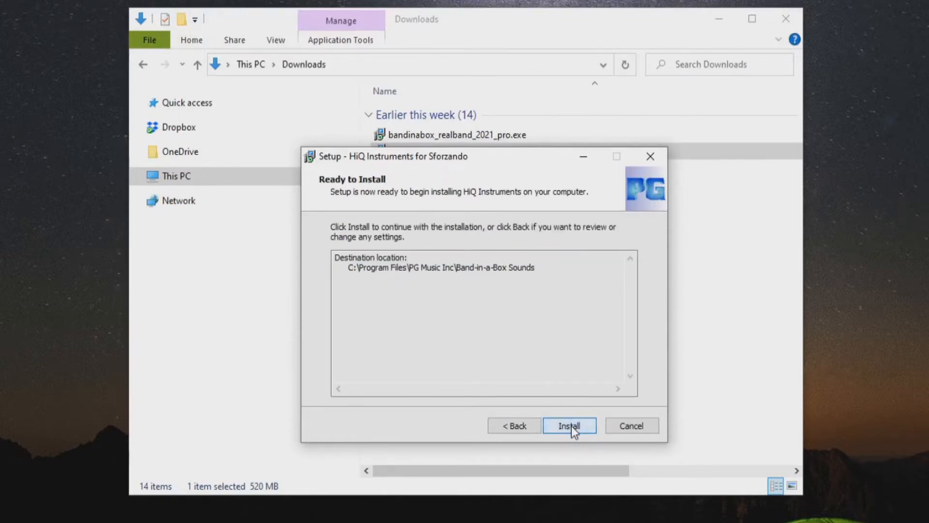
left_click(571, 425)
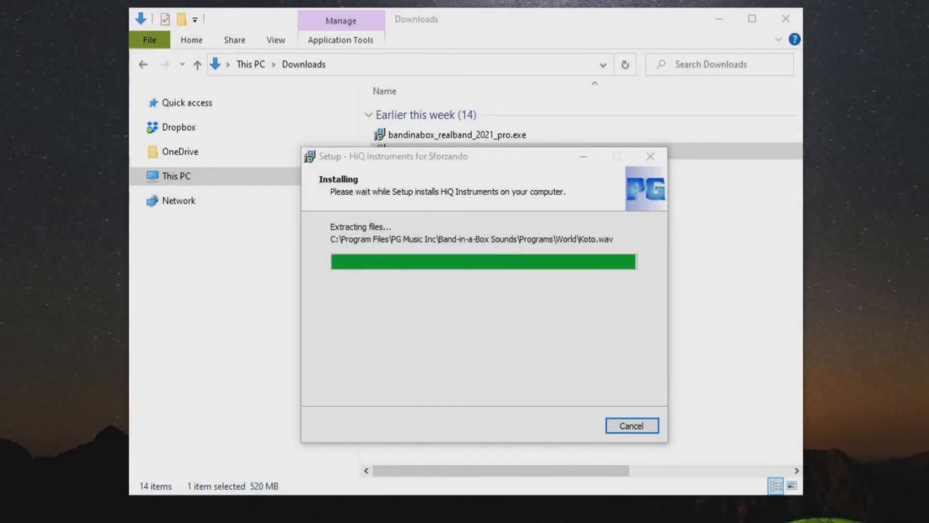
left_click(569, 426)
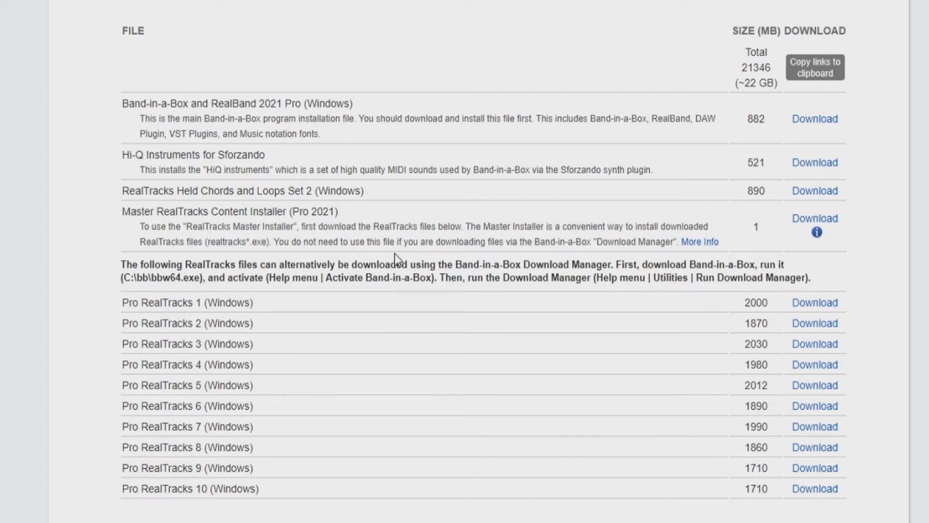
Read the download page's notes on using the Download Manager and on downloading the RealTracks files before running the RealTracks Master Installer.
left_click_drag(121, 264, 817, 281)
left_click(817, 279)
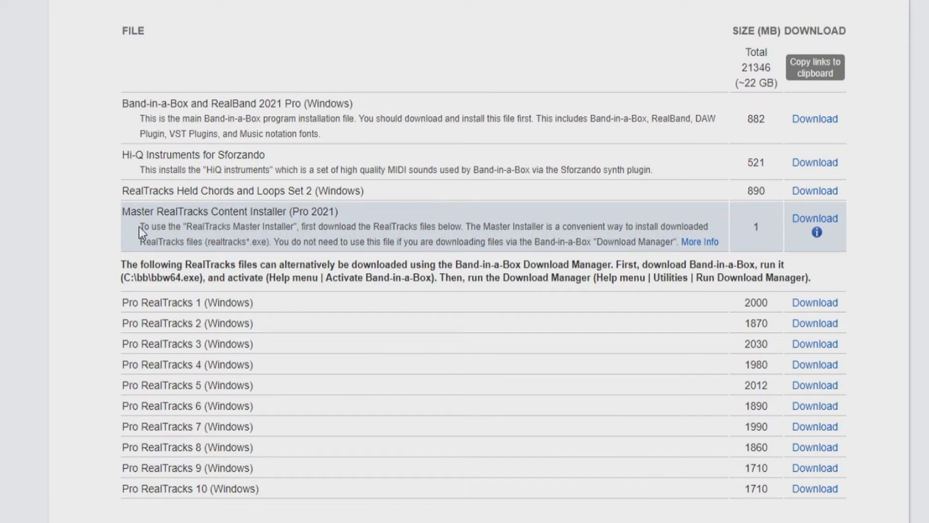
left_click_drag(139, 226, 453, 233)
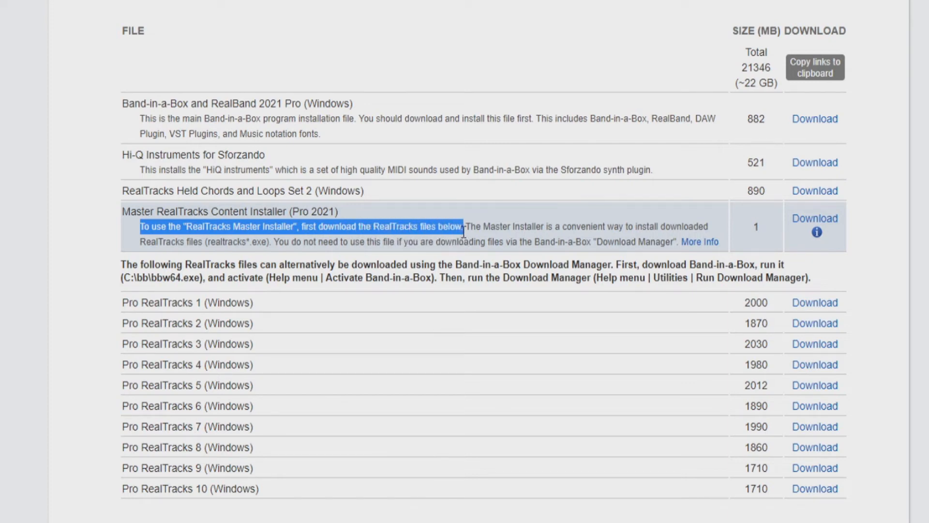
left_click(295, 299)
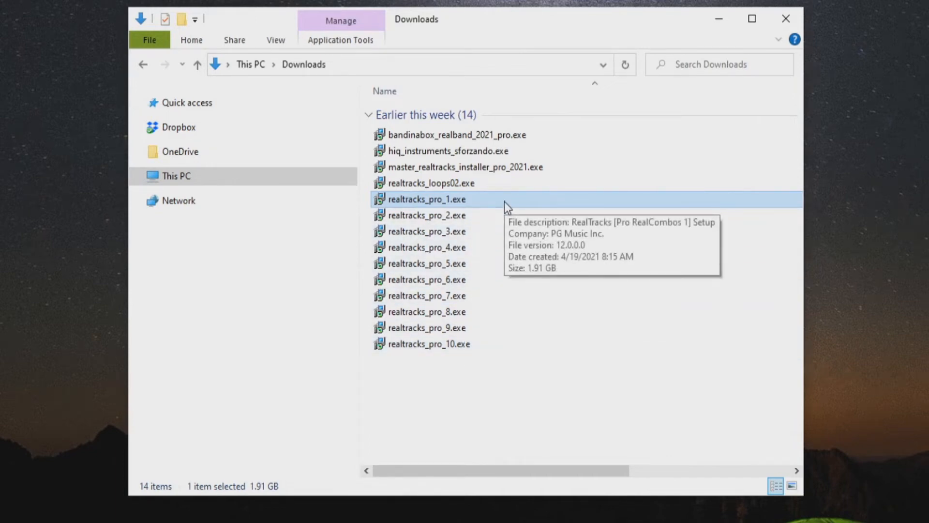
Check that the Downloads folder holds master_realtracks_installer_pro_2021.exe together with realtracks_loops02.exe and the realtracks_pro_1 to realtracks_pro_10 installers.
left_click(515, 168)
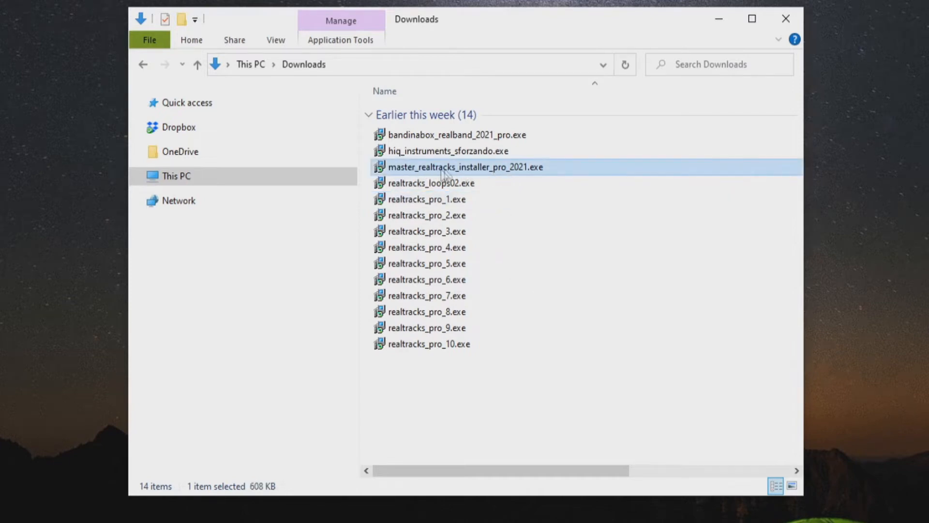
key("Up")
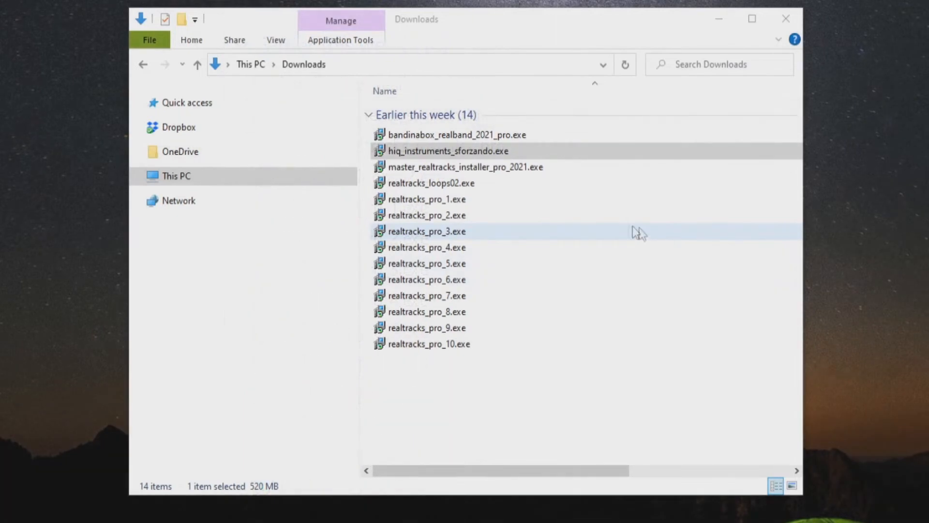
left_click(479, 184)
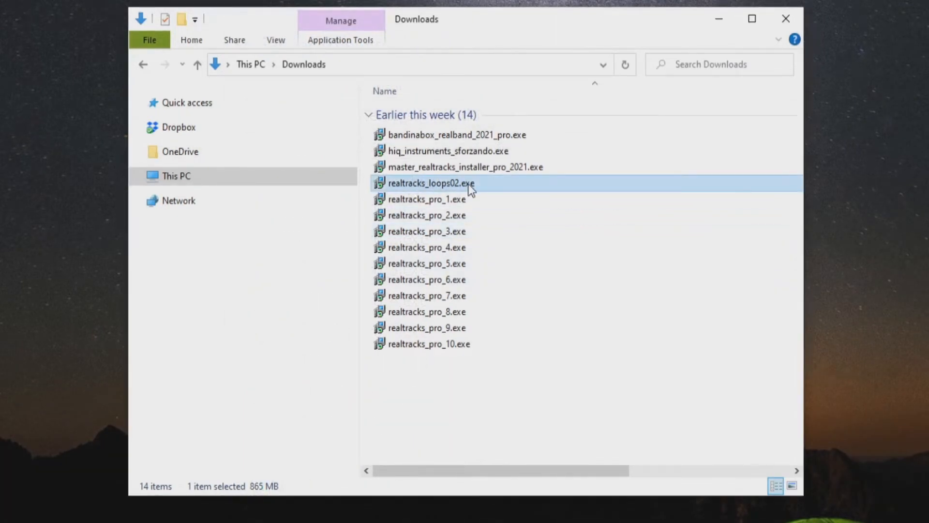
left_click(459, 200)
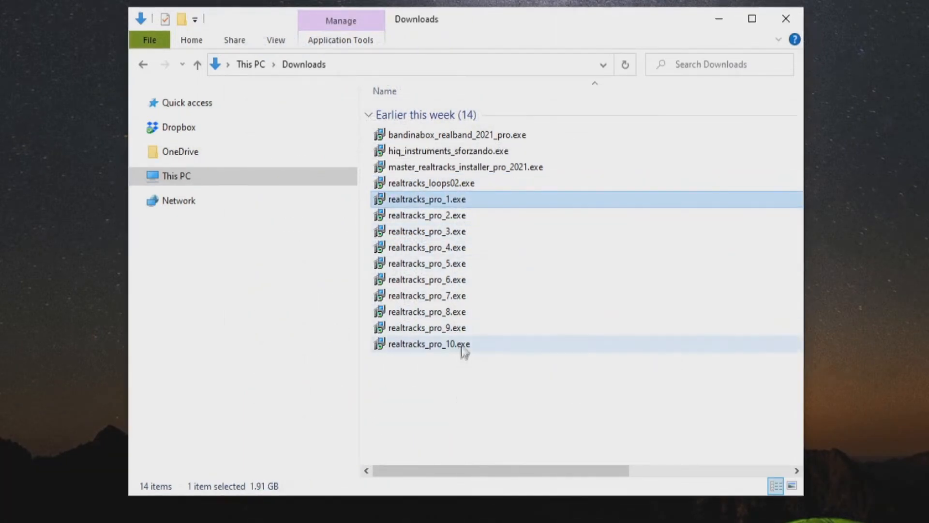
Run master_realtracks_installer_pro_2021.exe, accept the license agreement and continue past the information page to the destination folders.
left_click(515, 169)
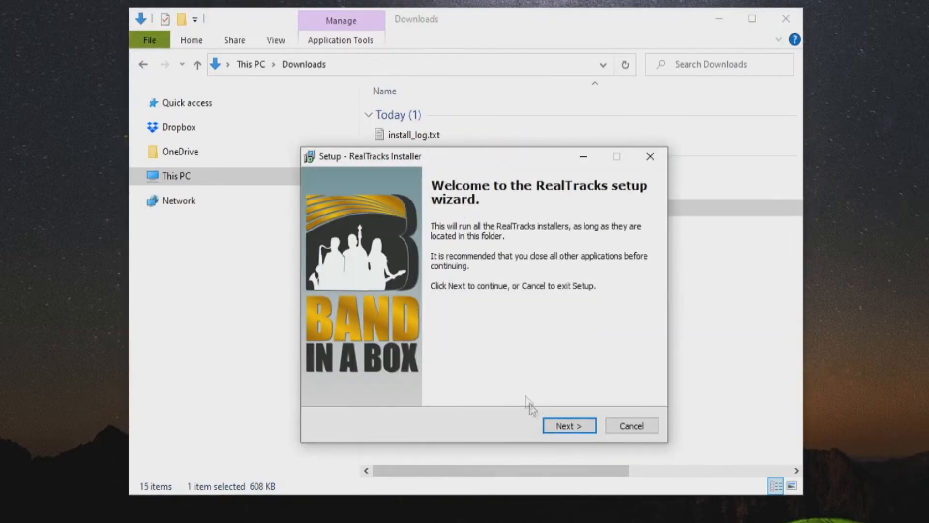
left_click(558, 425)
left_click(335, 378)
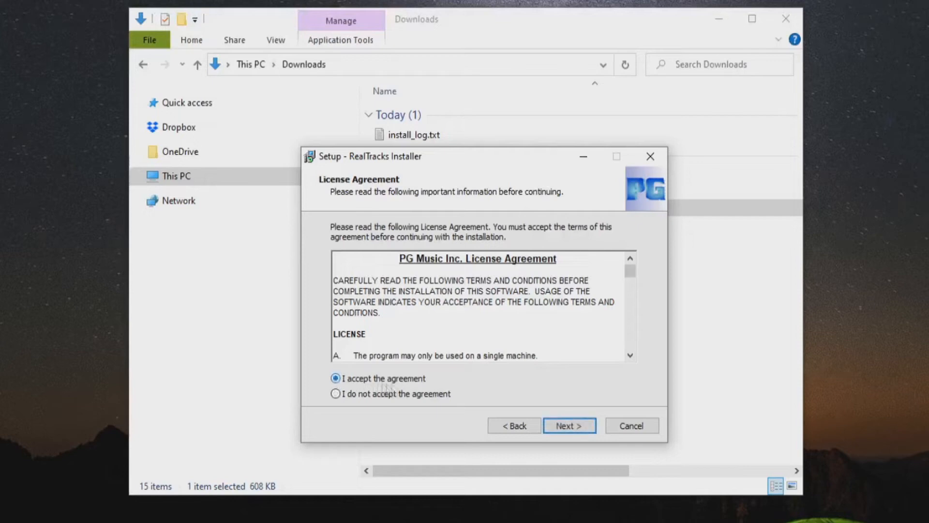
left_click(573, 425)
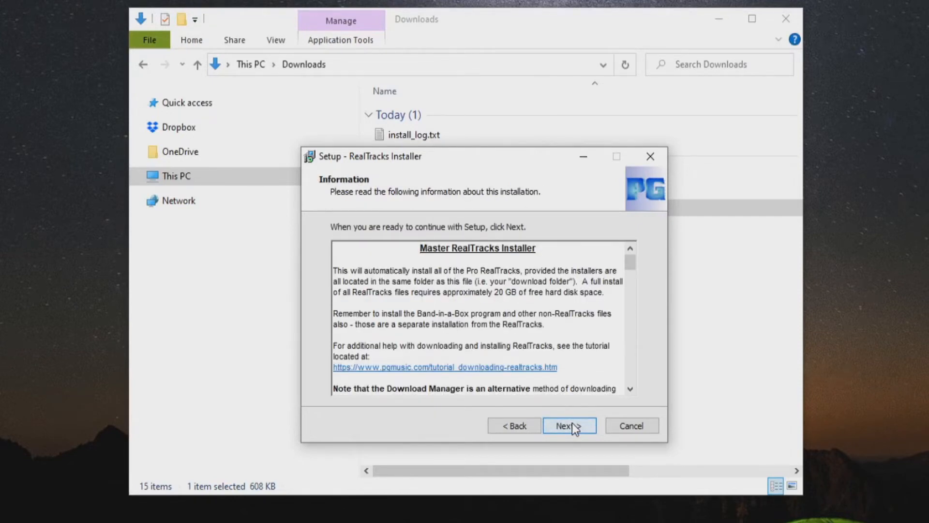
mouse_move(630, 260)
left_mouse_down()
mouse_move(631, 309)
mouse_move(630, 261)
left_mouse_up()
left_click(569, 428)
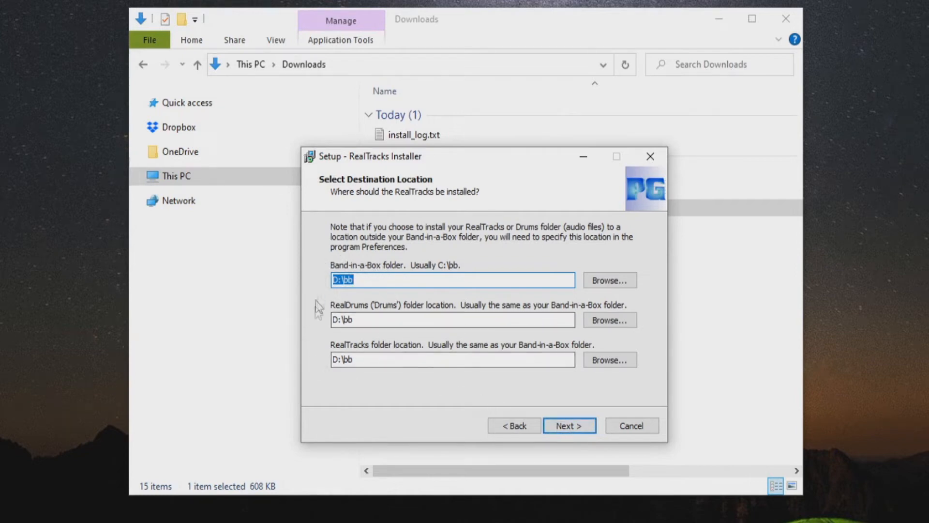
Keep D:\bb for the Band-in-a-Box, RealDrums and RealTracks folders, install the RealTracks and finish the setup.
left_click(579, 430)
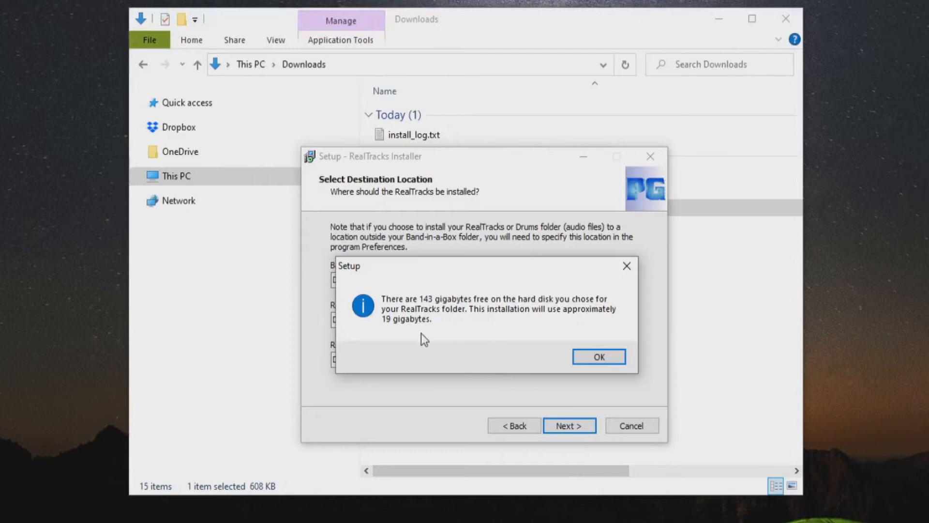
left_click(587, 359)
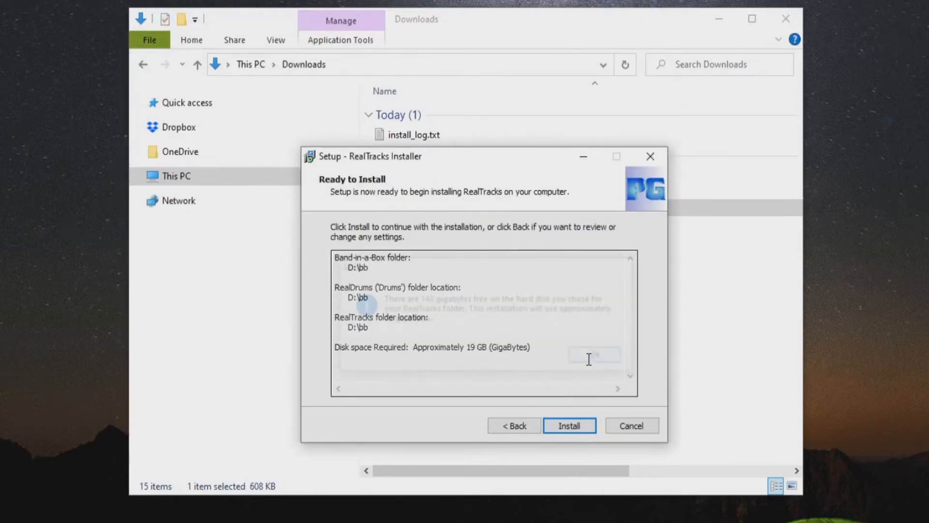
left_click(564, 428)
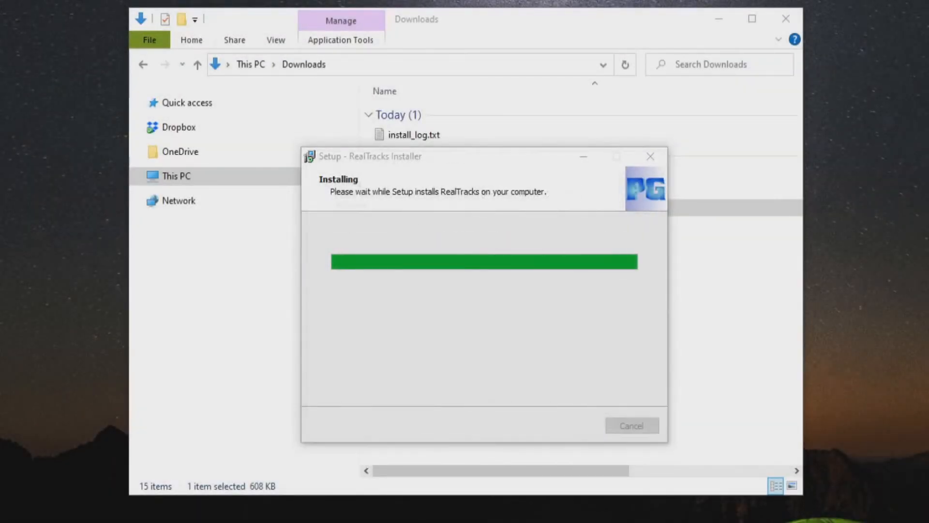
left_click(564, 425)
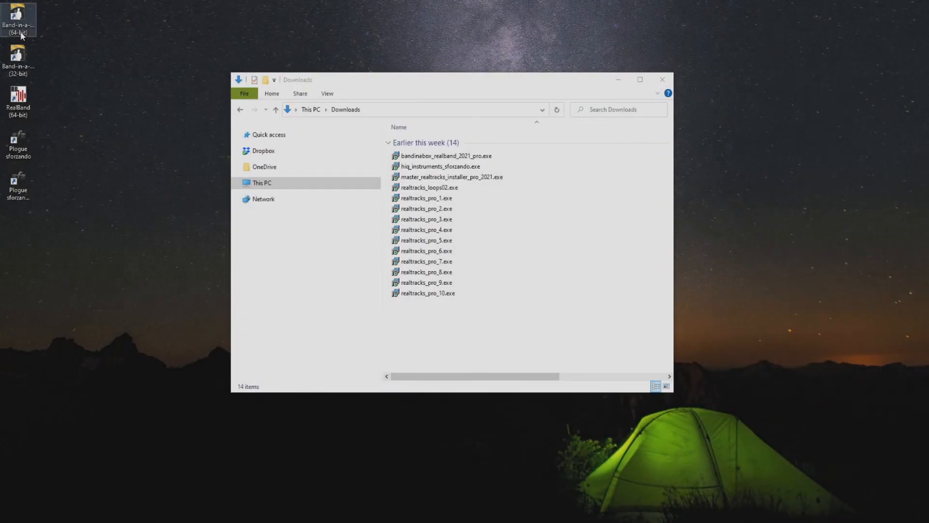
Launch Band-in-a-Box (64-bit), agree to update the style list and rebuild the styles in the StylePicker.
double_click(17, 14)
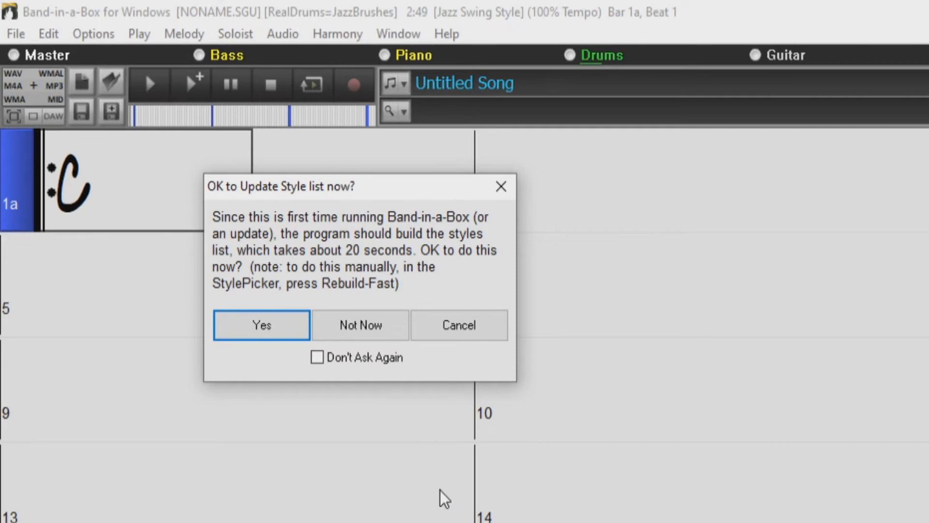
left_click(272, 329)
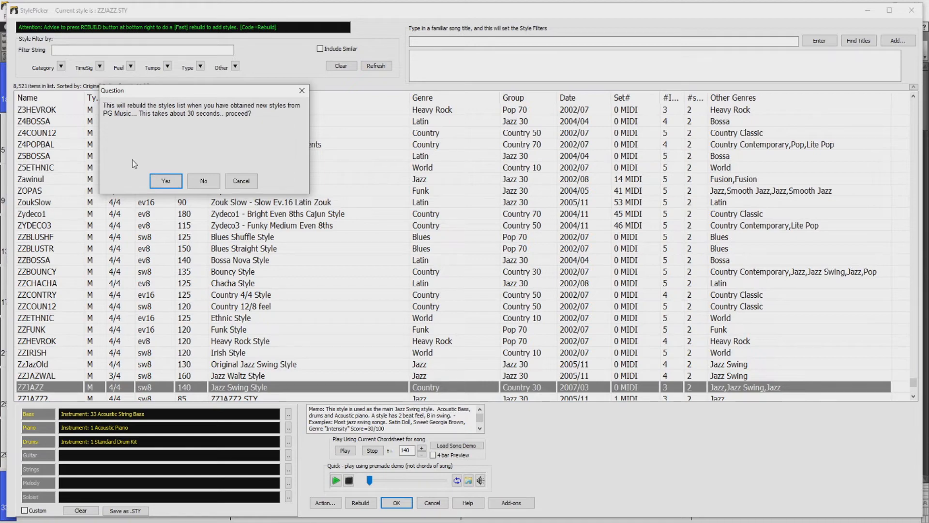
left_click(167, 181)
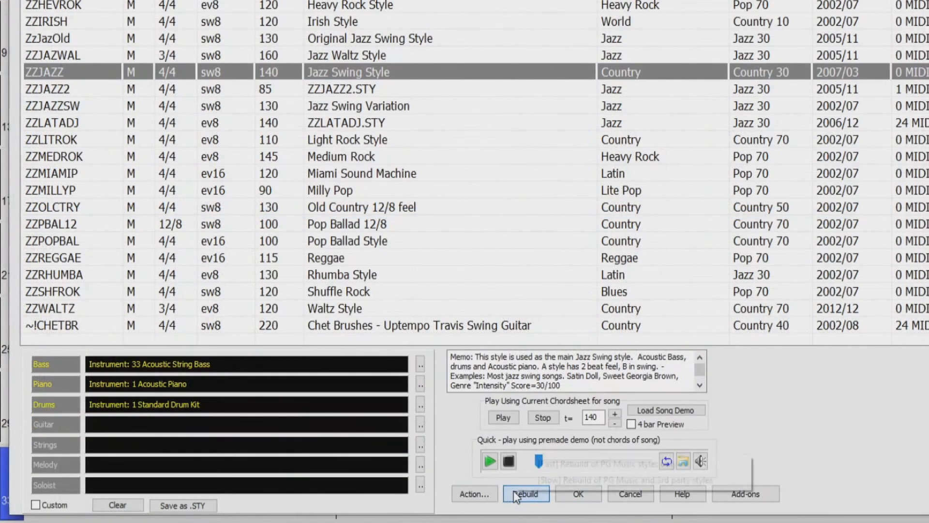
left_click(352, 502)
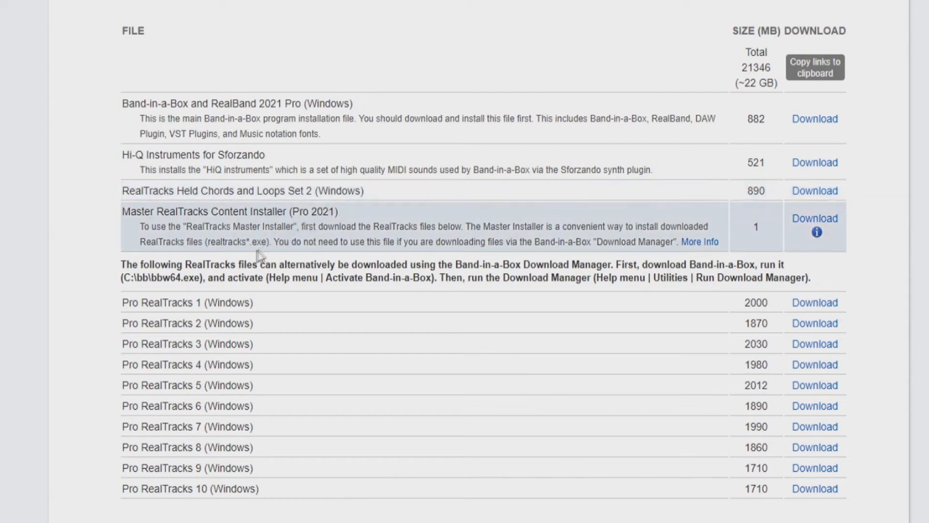
Read the download page's note on the alternative Download Manager method and find the RealTracks Held Chords and Loops Set 2 entry.
left_click_drag(125, 264, 609, 286)
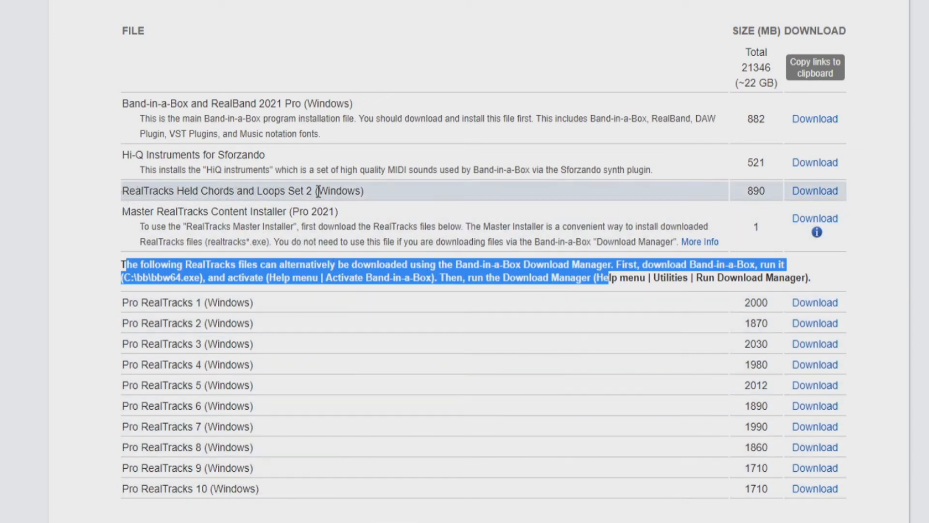
left_click(405, 193)
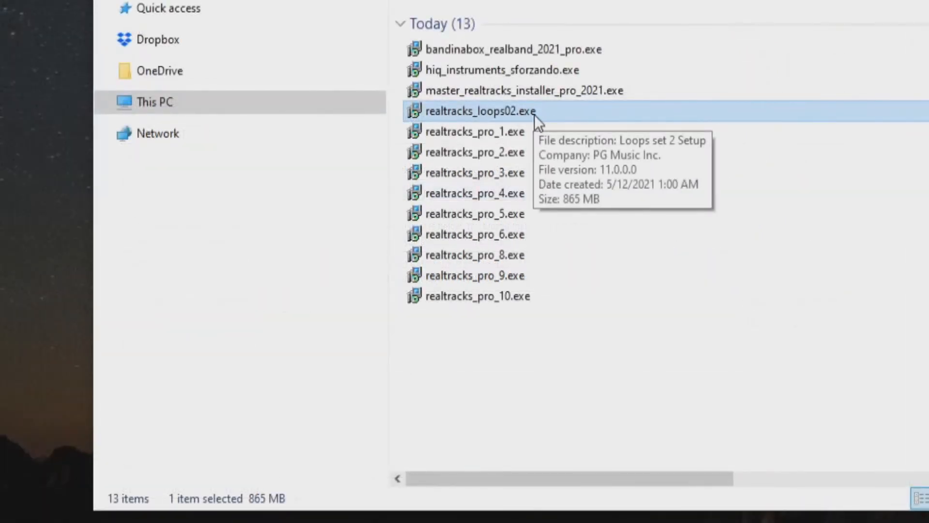
Run realtracks_loops02.exe, accept the license agreement and review the Loops Set 2 and Held Chords contents list.
double_click(534, 115)
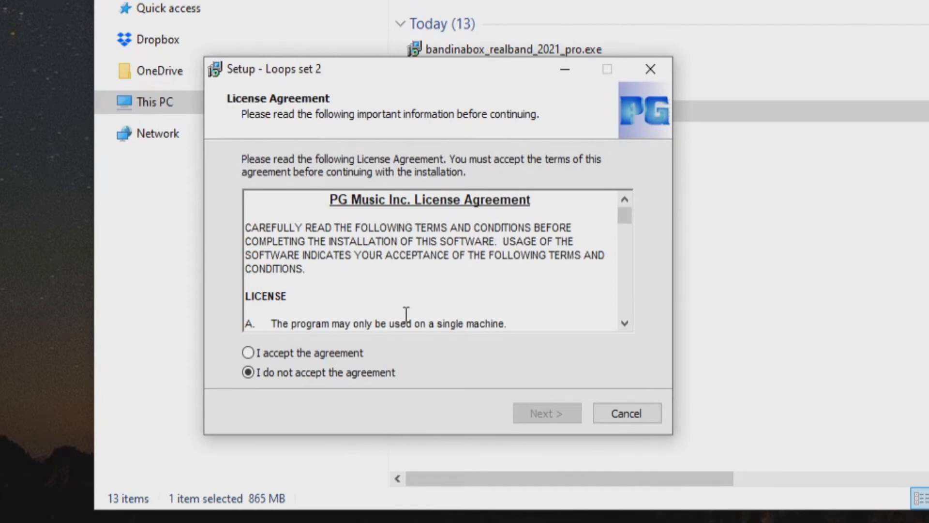
left_click(253, 354)
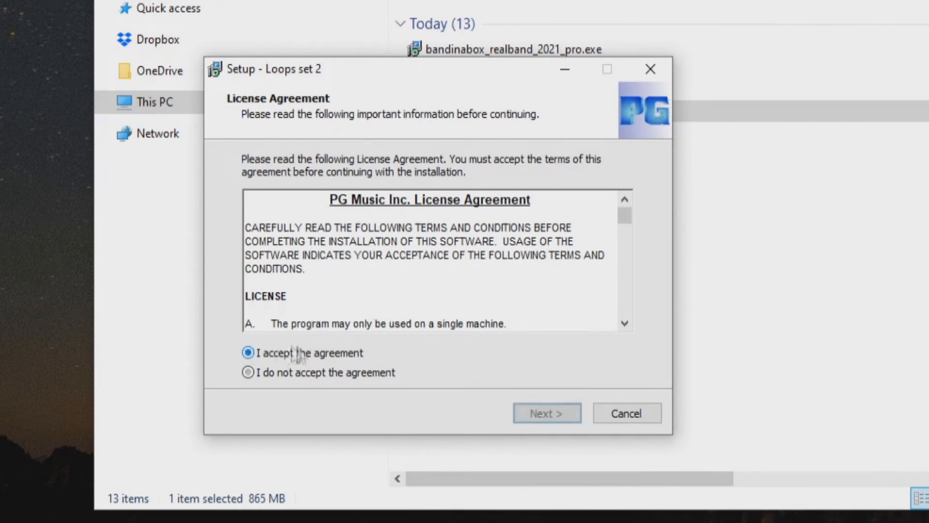
left_click(559, 413)
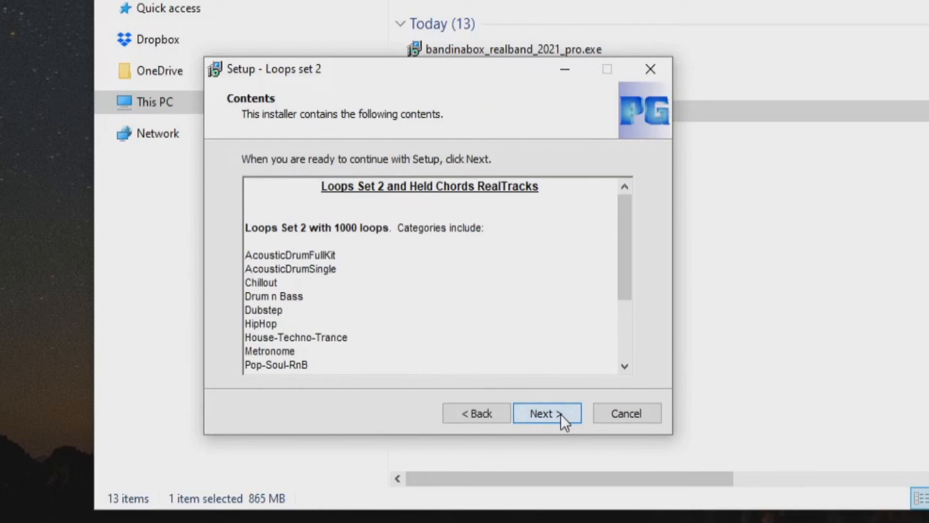
left_click_drag(622, 280, 624, 346)
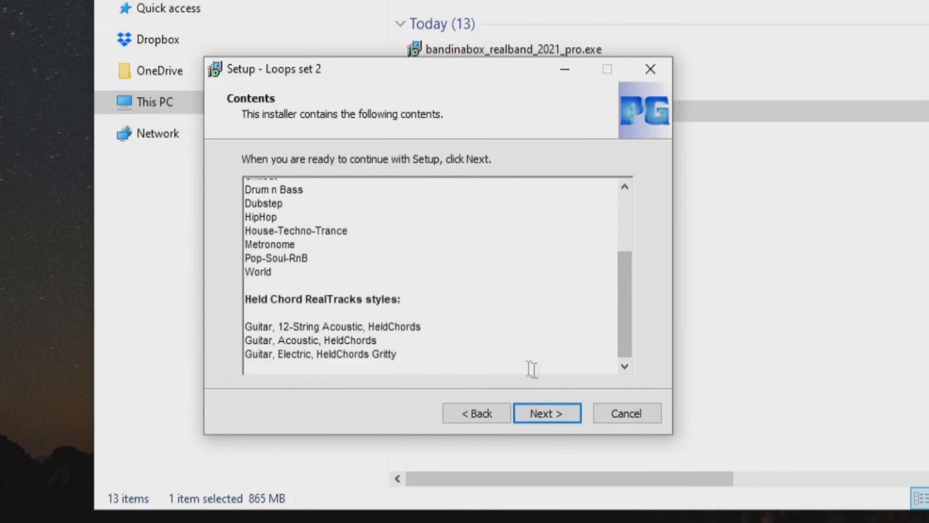
left_click(531, 411)
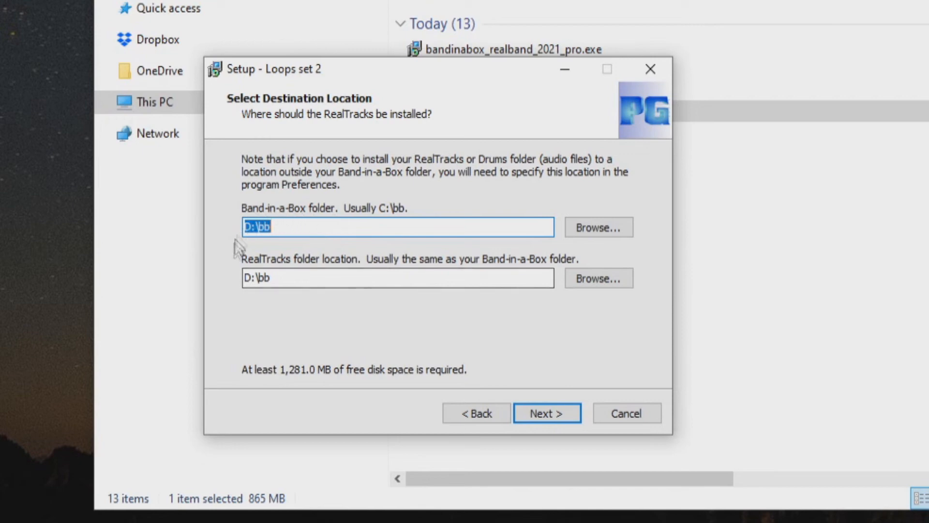
Install Loops set 2 with D:\bb kept for both the Band-in-a-Box and RealTracks folders, and exit the setup.
left_click(574, 410)
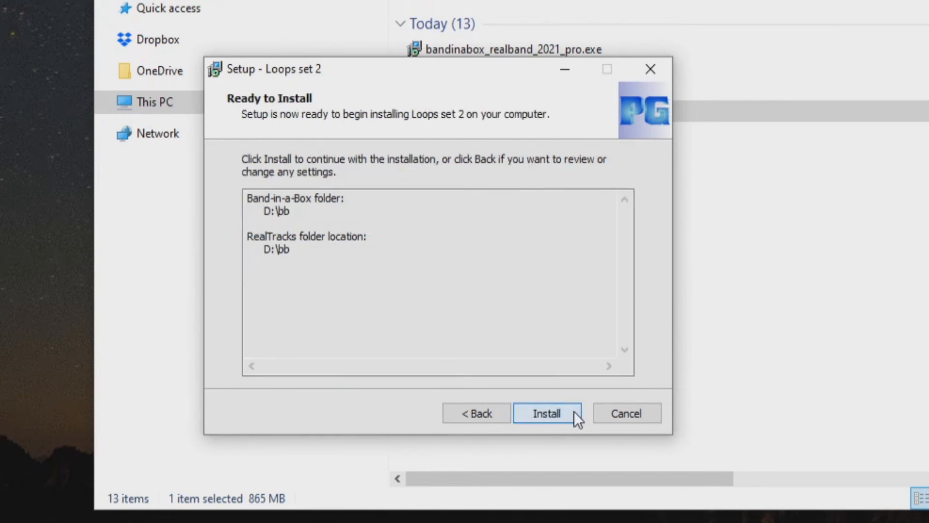
left_click(574, 411)
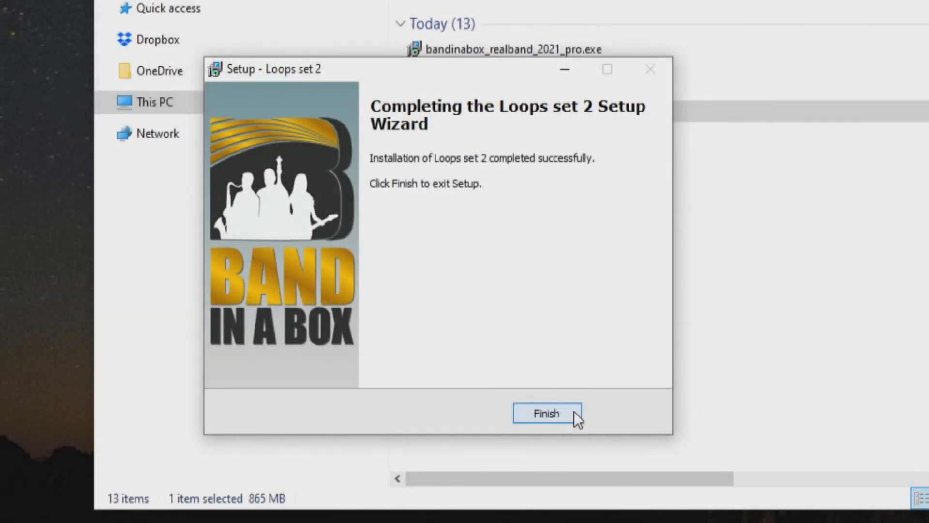
left_click(574, 411)
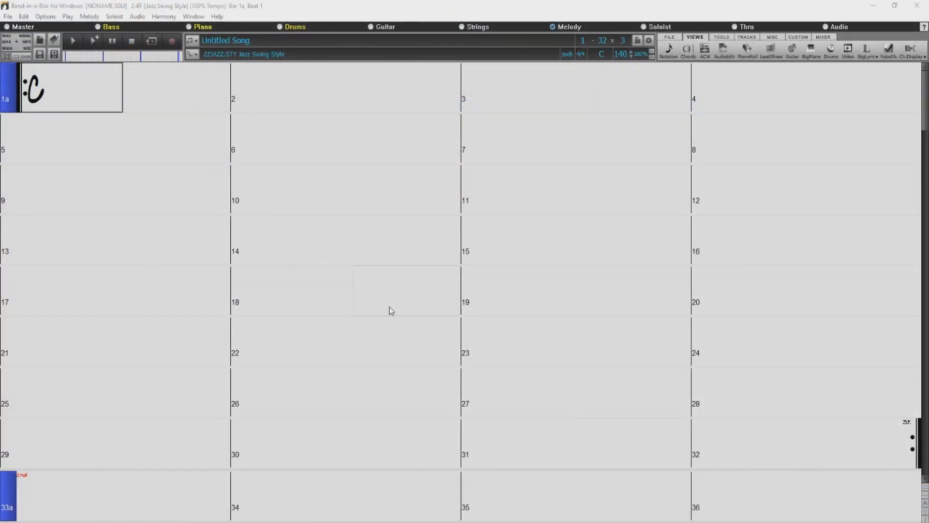
Run the Download/Install Manager from Band-in-a-Box and create the folder D:\BBDownloads\2021\ for its installer files.
left_click(216, 17)
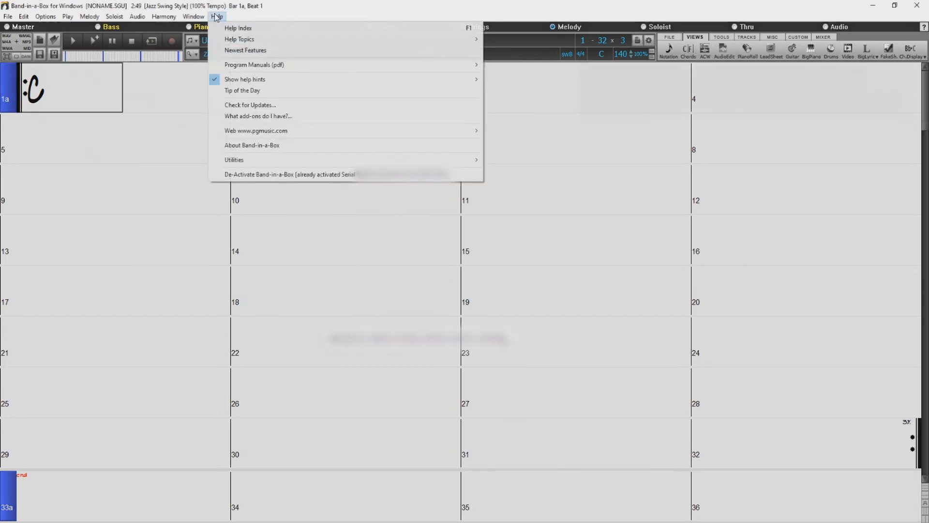
mouse_move(383, 157)
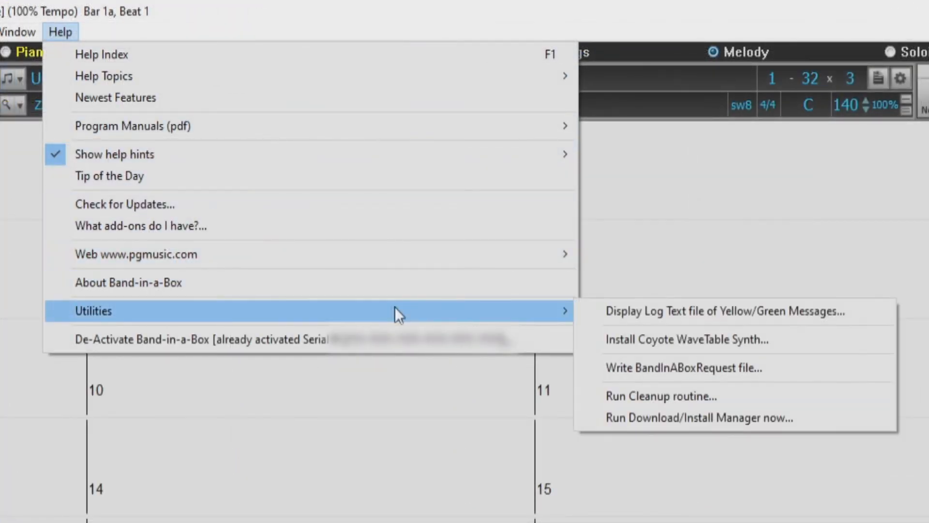
left_click(793, 420)
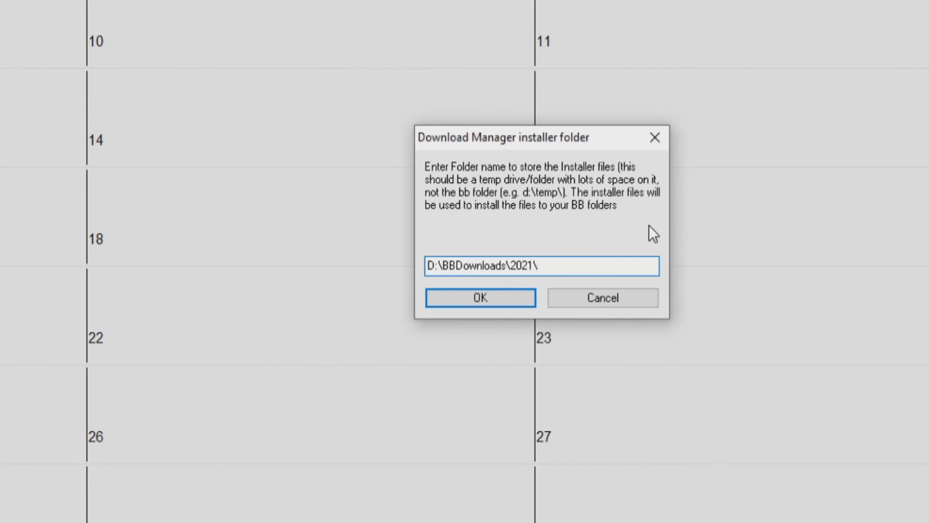
left_click(507, 297)
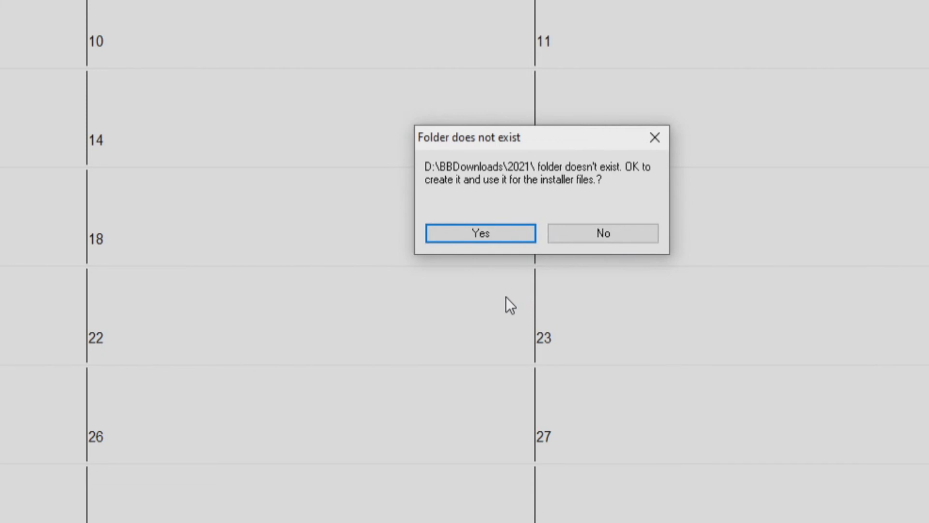
left_click(498, 235)
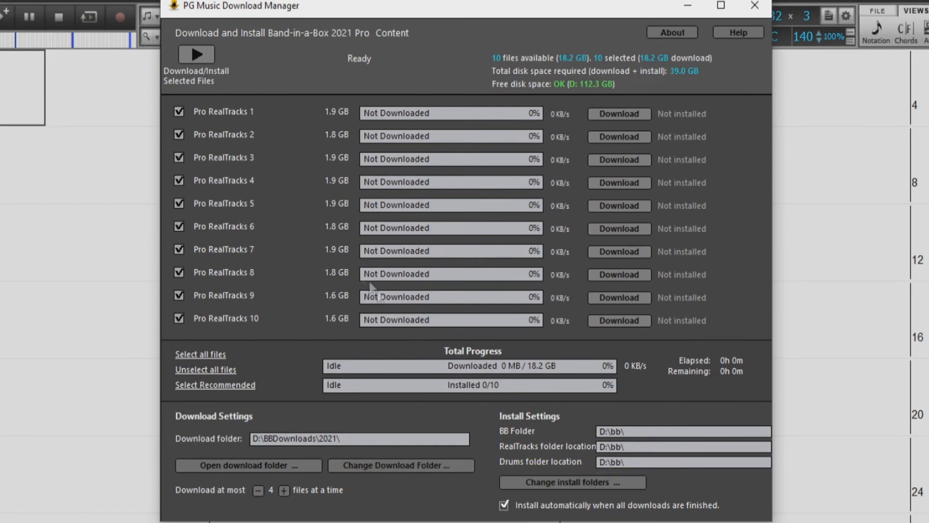
Download and install all the selected files, Pro RealTracks 1 to 10, with the Download Manager and close it.
left_click(201, 54)
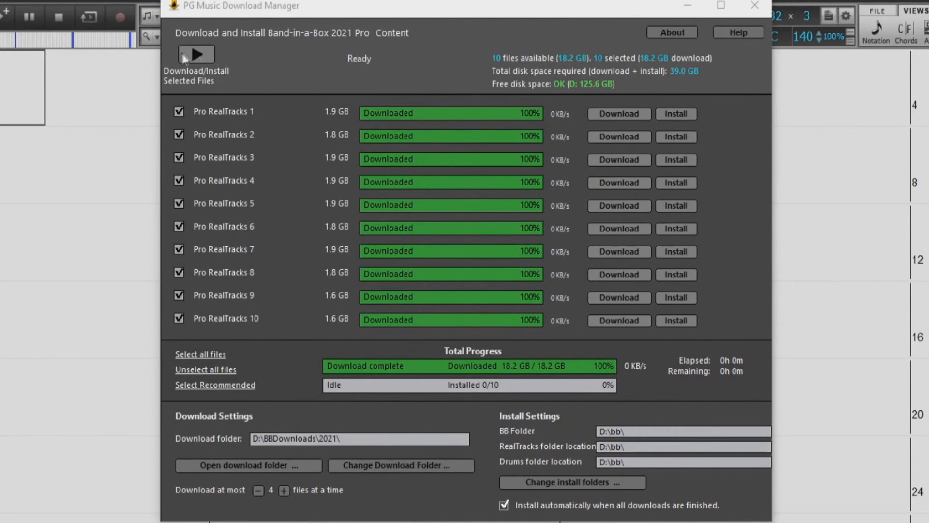
left_click(188, 54)
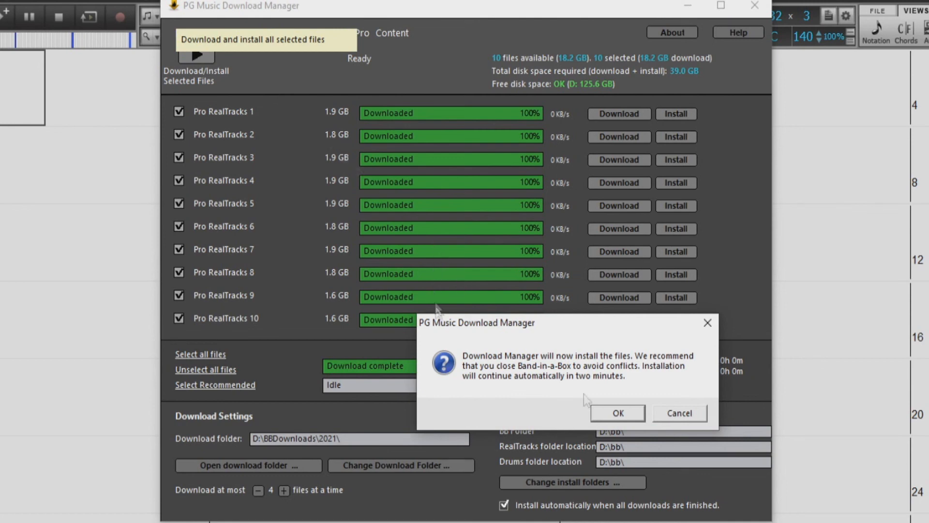
left_click(613, 413)
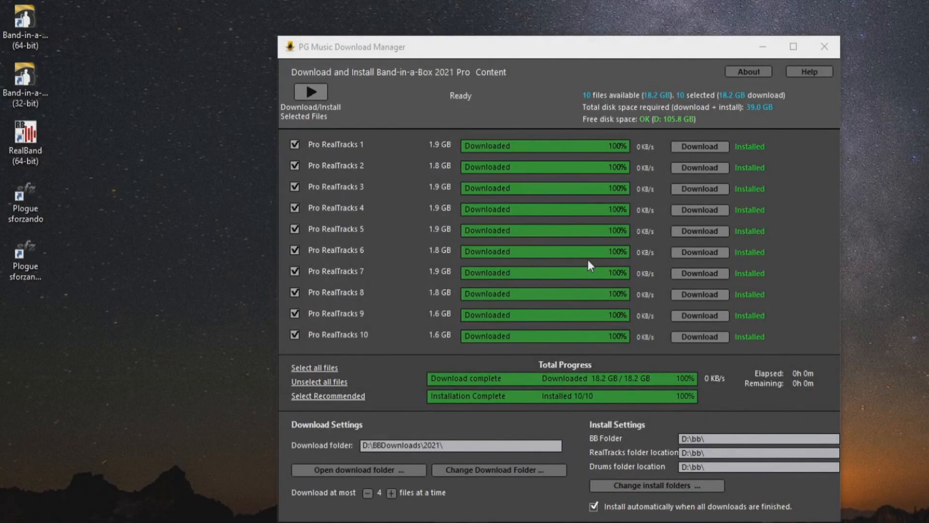
left_click(820, 50)
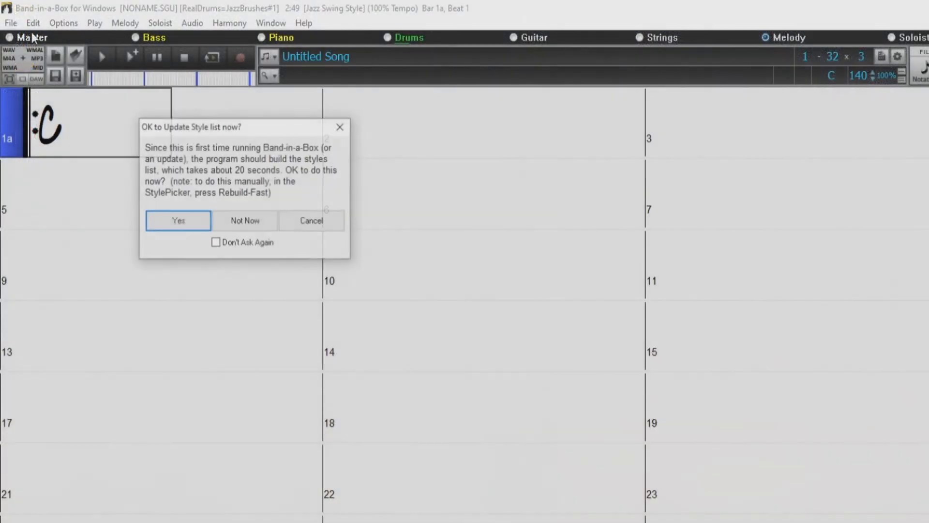
Agree to update the style list in the reopened Band-in-a-Box and confirm rebuilding it for the newly installed content.
left_click(176, 222)
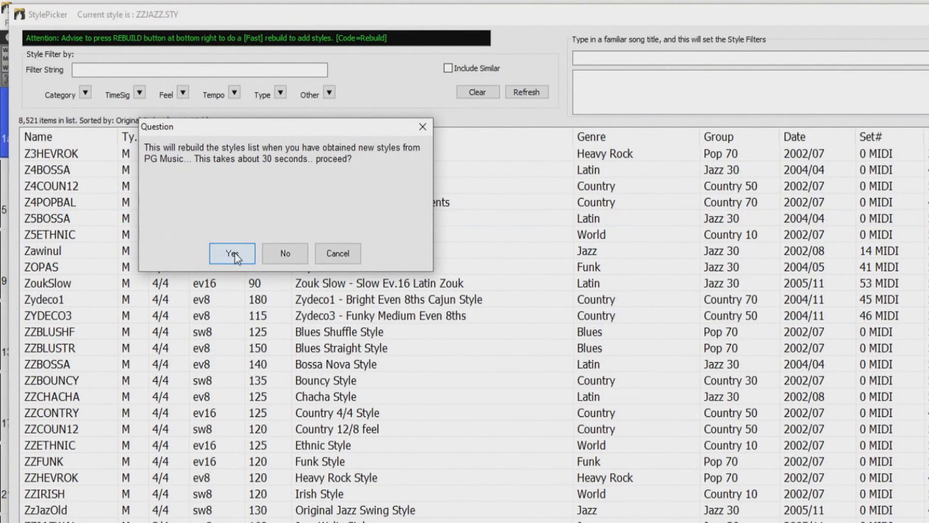
left_click(232, 254)
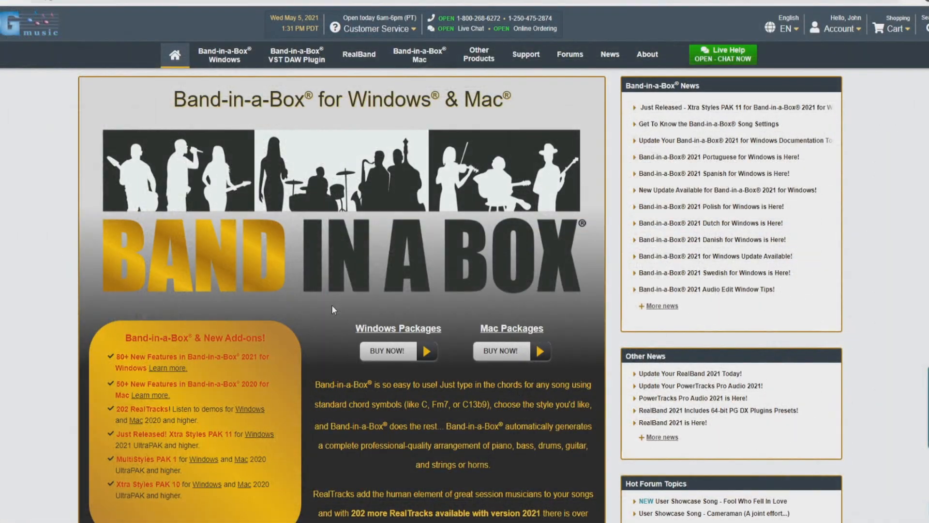
On the PG Music website, look through the Band-in-a-Box for Windows video tutorials under Support and the User Showcase forum.
left_click(529, 61)
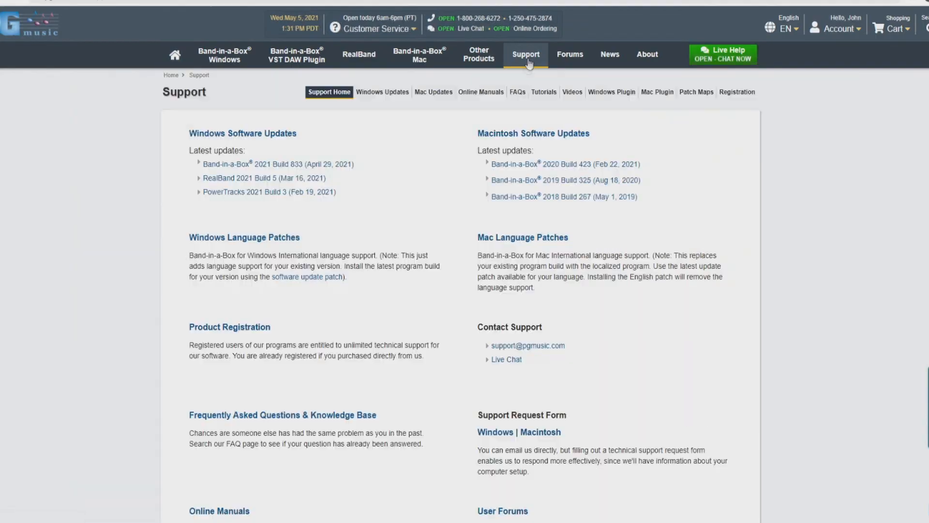
left_click(573, 92)
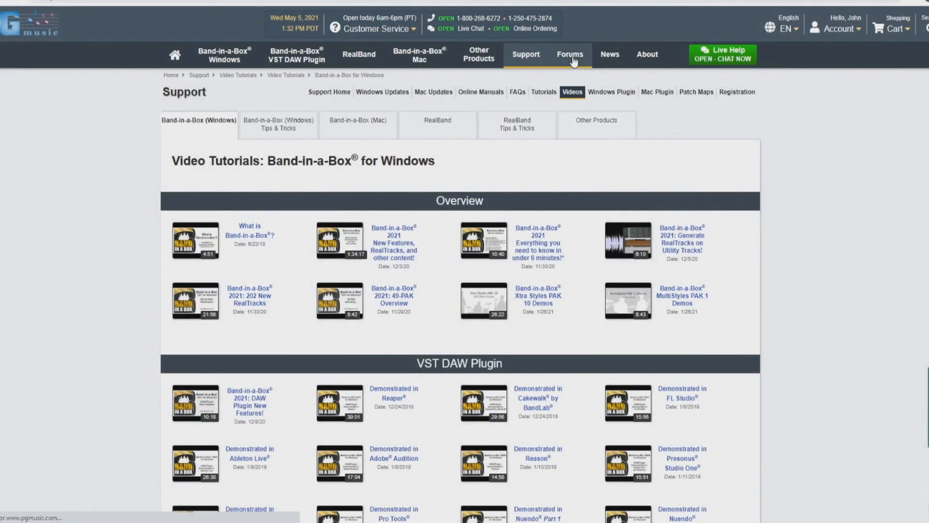
left_click(571, 56)
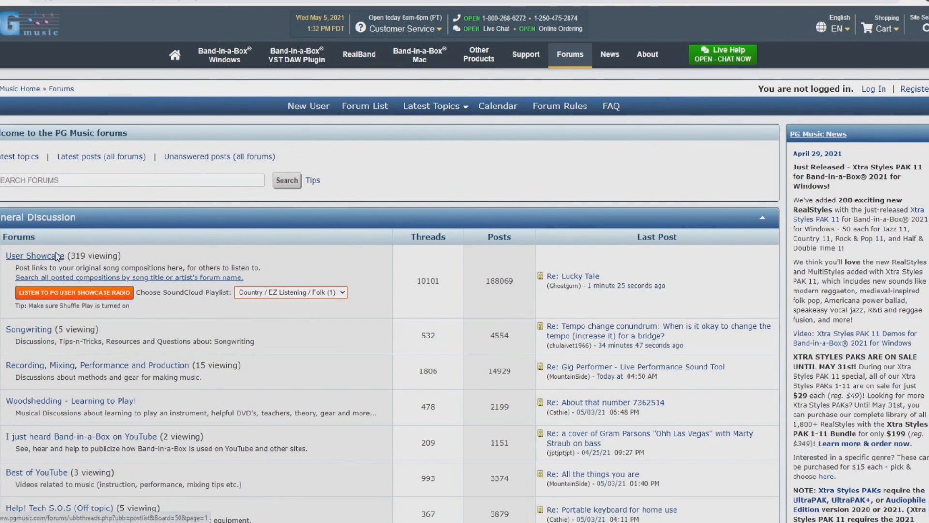
left_click(35, 255)
scroll(280, 251, "down", 8)
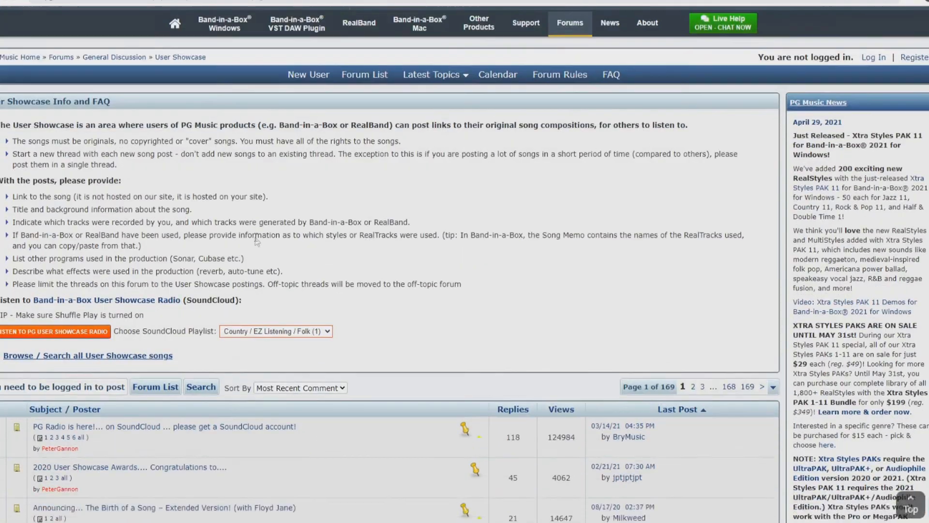